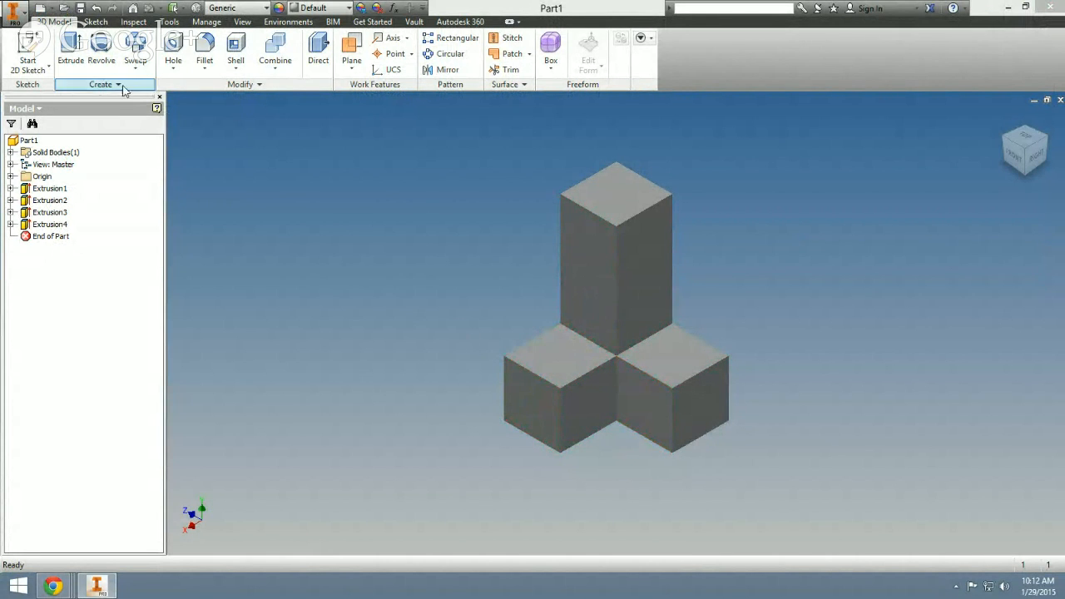
Step: Save the part to the Desktop as Blue.ipt, accepting the location outside the active project, and close the part
click(14, 14)
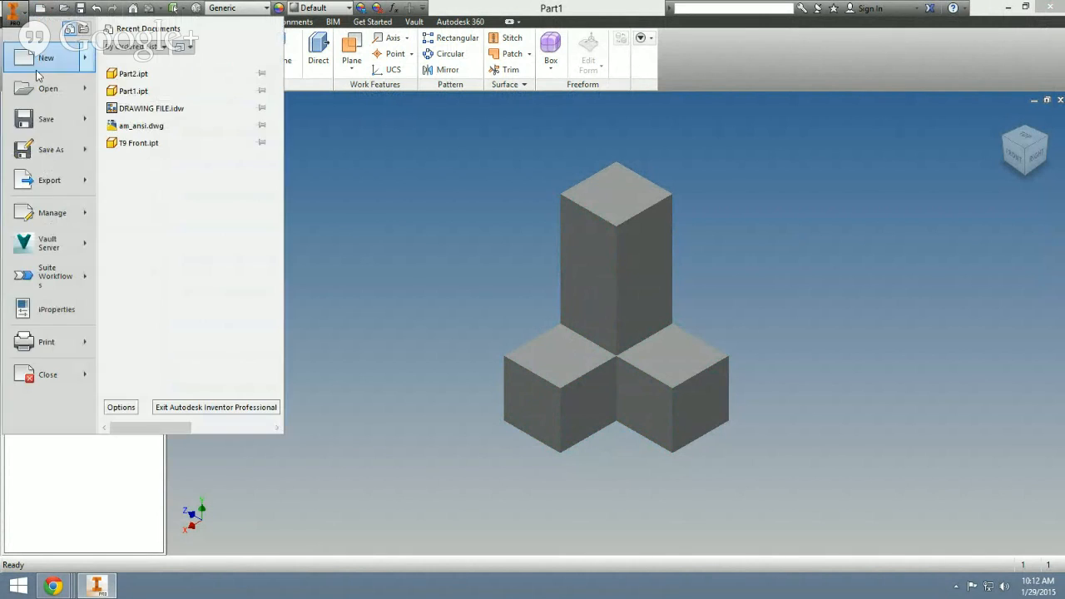
click(48, 150)
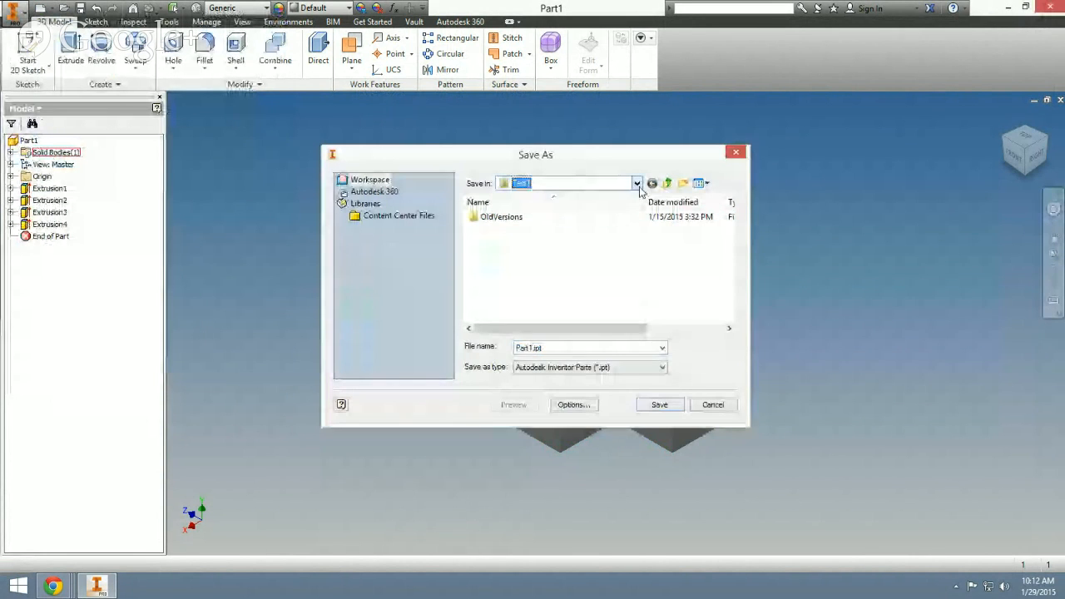
click(616, 184)
click(525, 207)
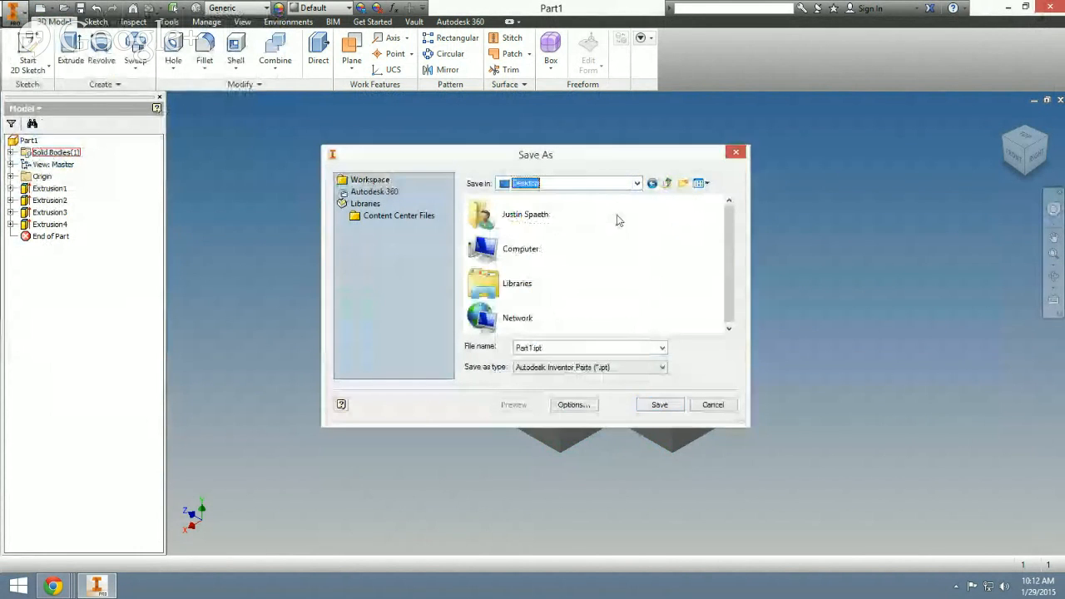
click(559, 347)
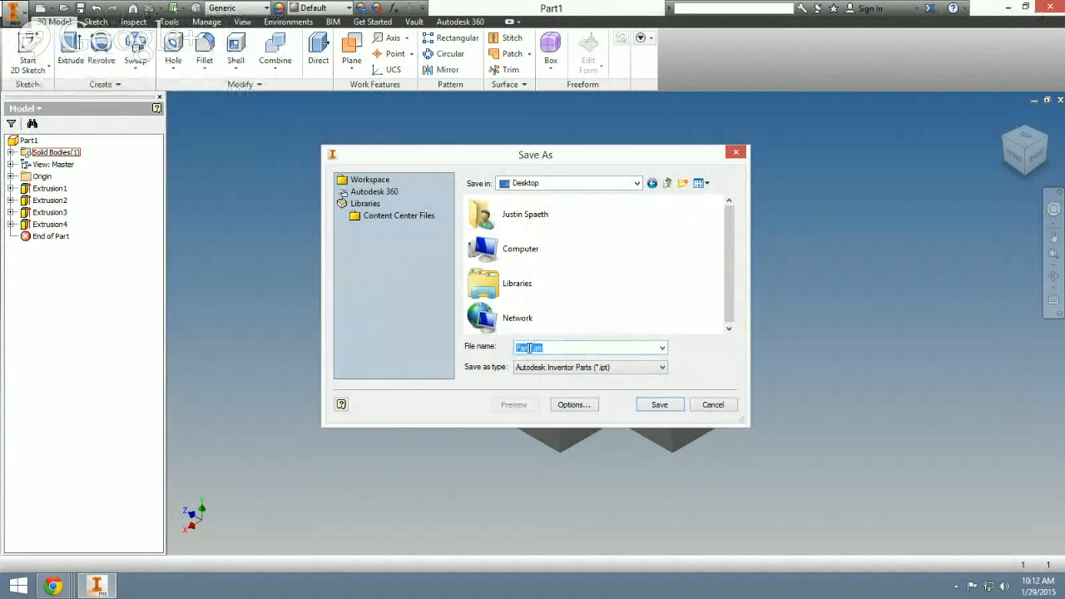
click(530, 347)
drag(530, 347, 506, 347)
click(668, 404)
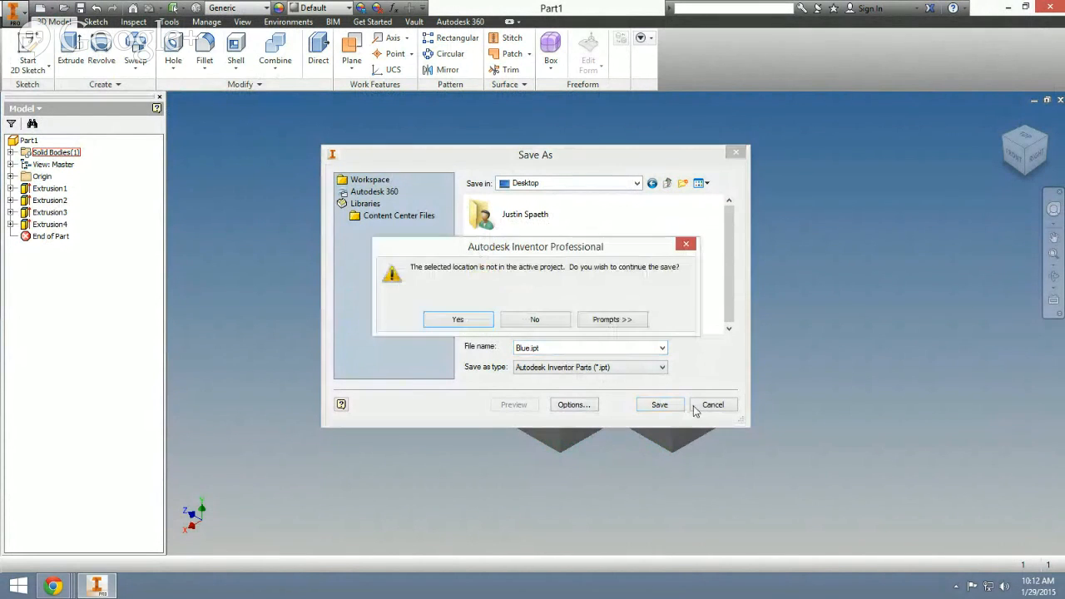
click(461, 317)
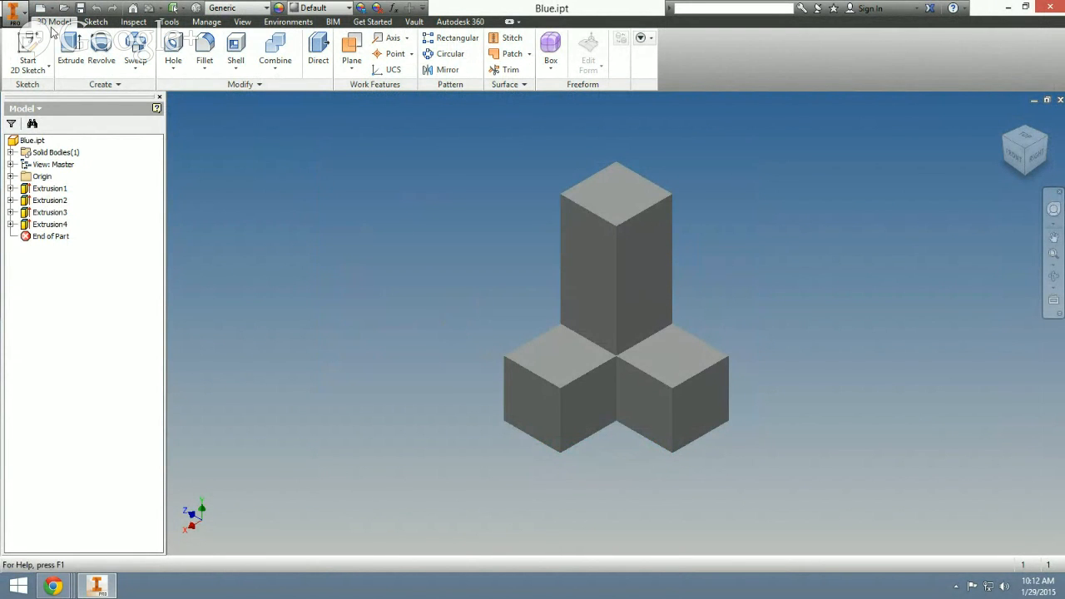
click(1060, 101)
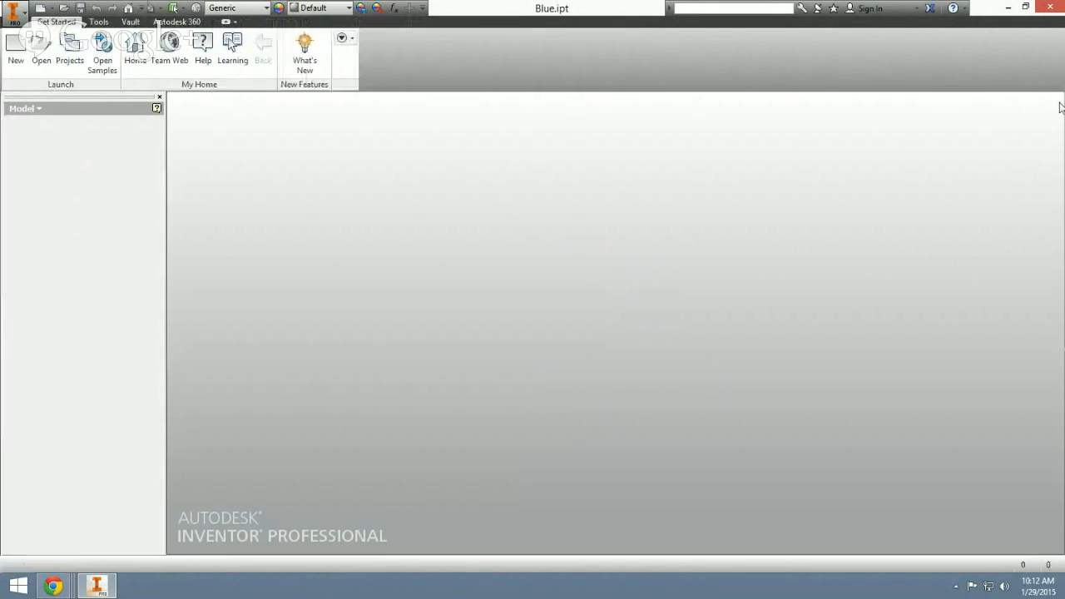
Step: View the Messmer templates available for a new file, and leave without creating one
click(17, 47)
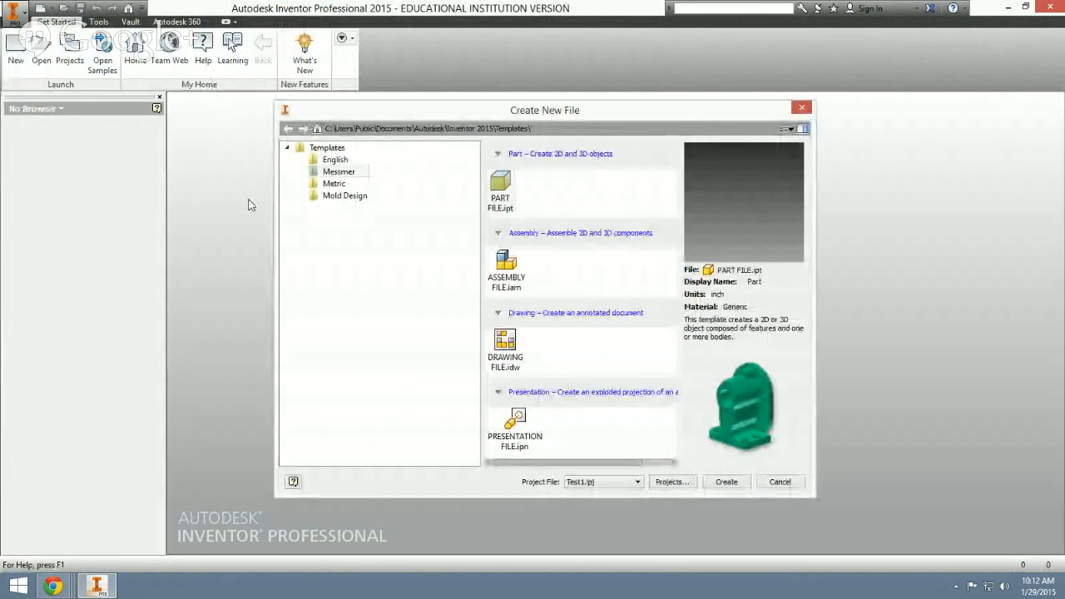
click(337, 172)
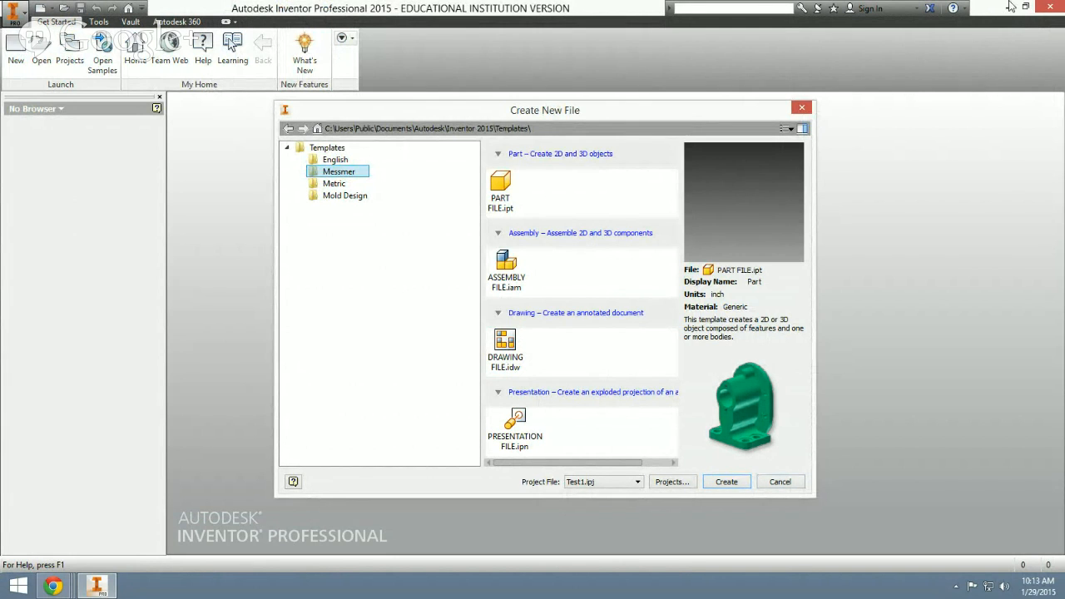
click(795, 481)
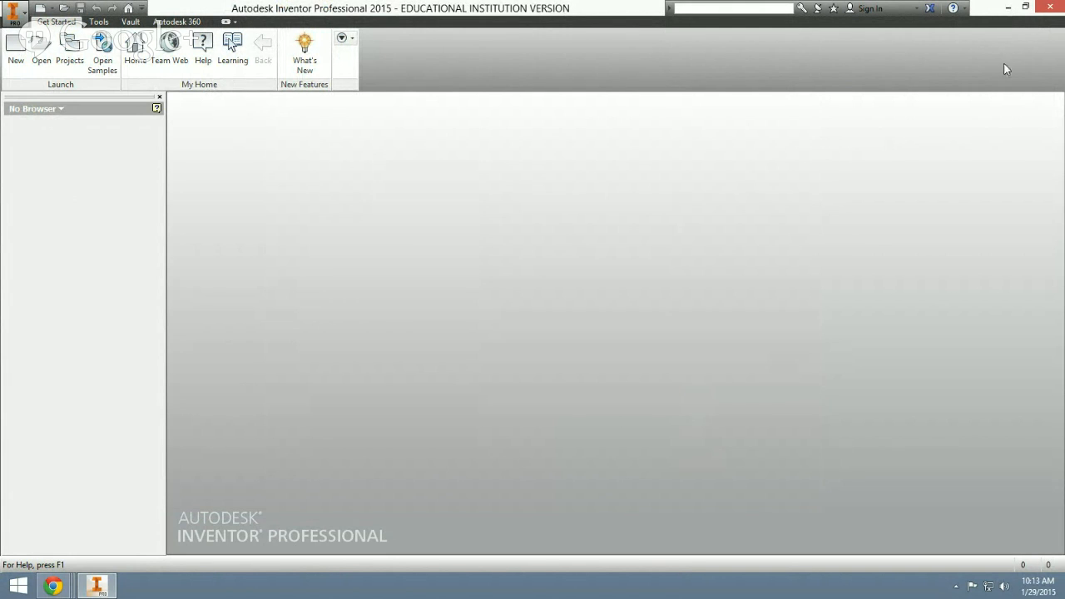
Step: Switch to File Explorer and browse to C:\Users\Public\Public Documents\Autodesk\Inventor 2015\Templates\Messmer
click(1009, 6)
double_click(13, 16)
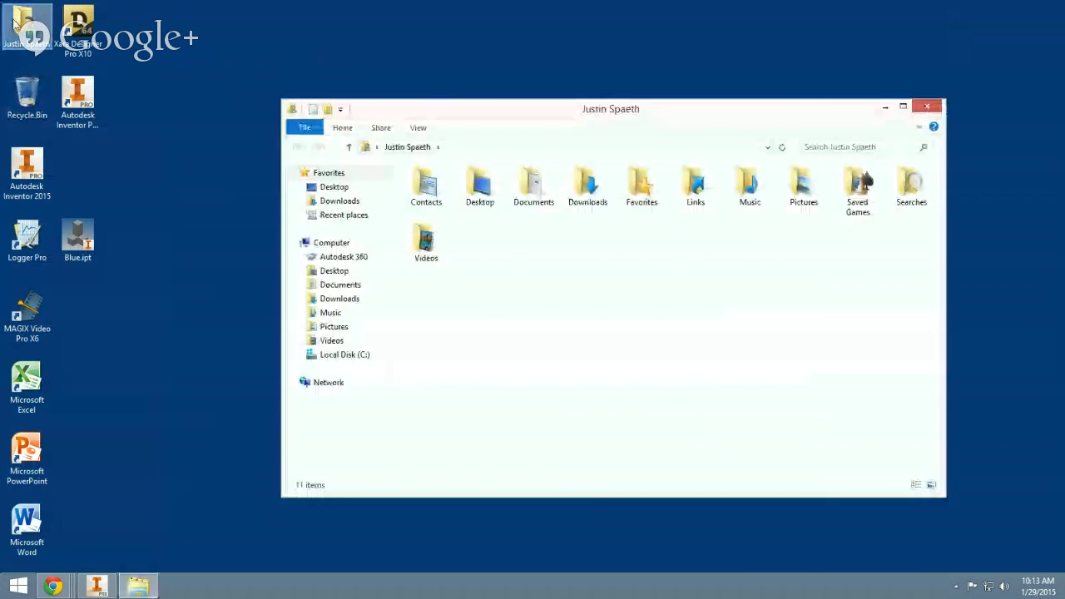
click(354, 355)
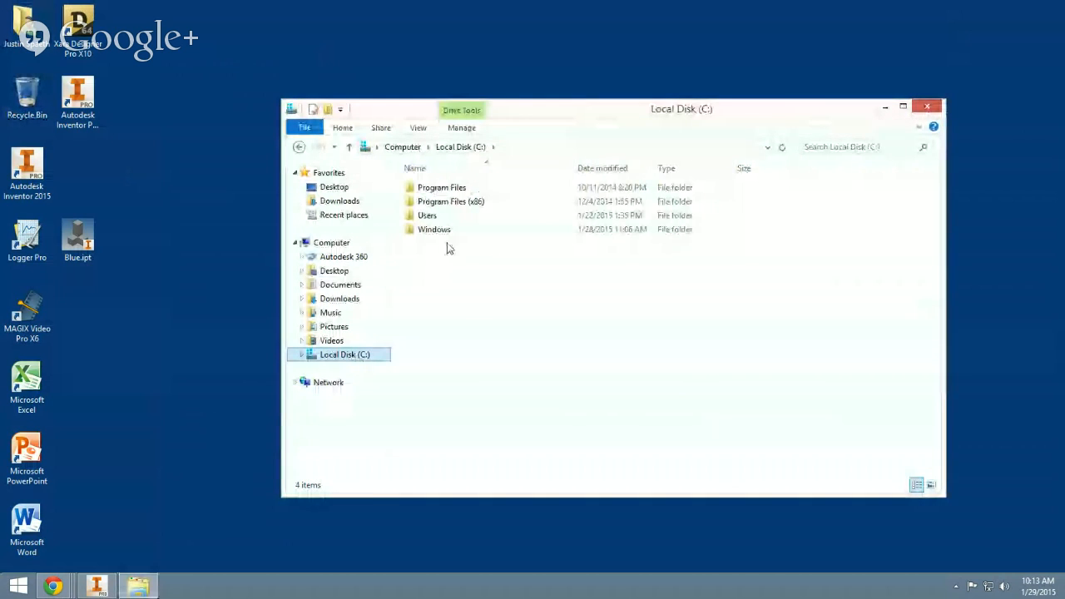
click(450, 217)
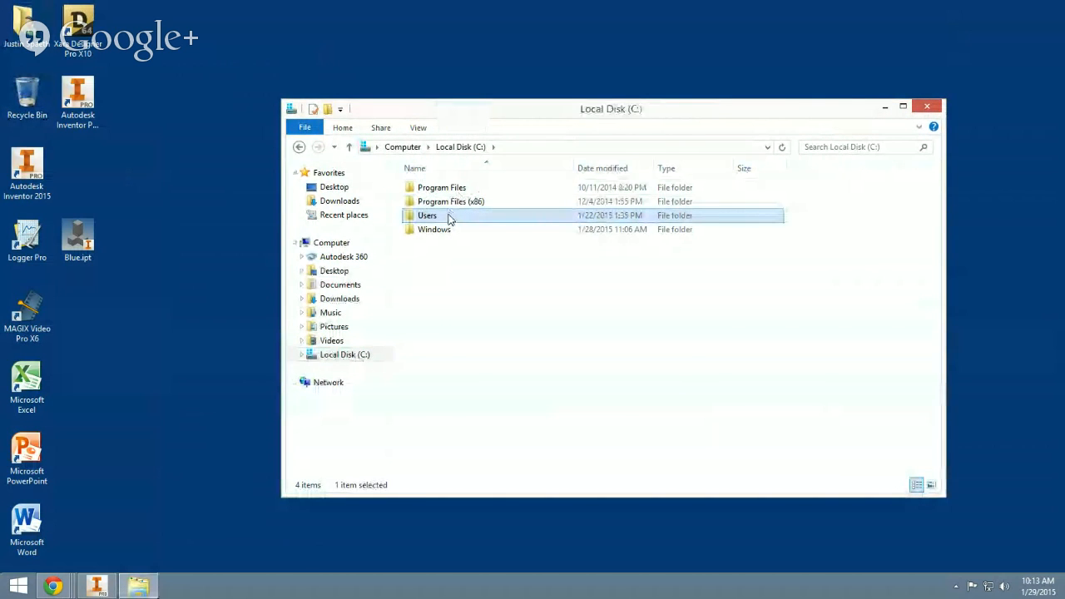
double_click(450, 216)
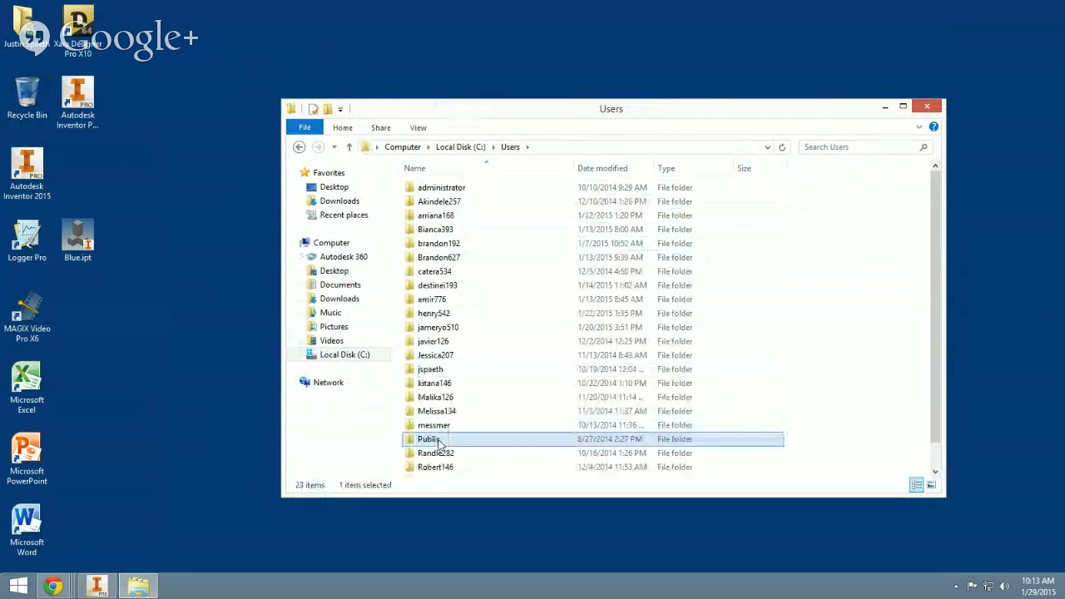
double_click(438, 442)
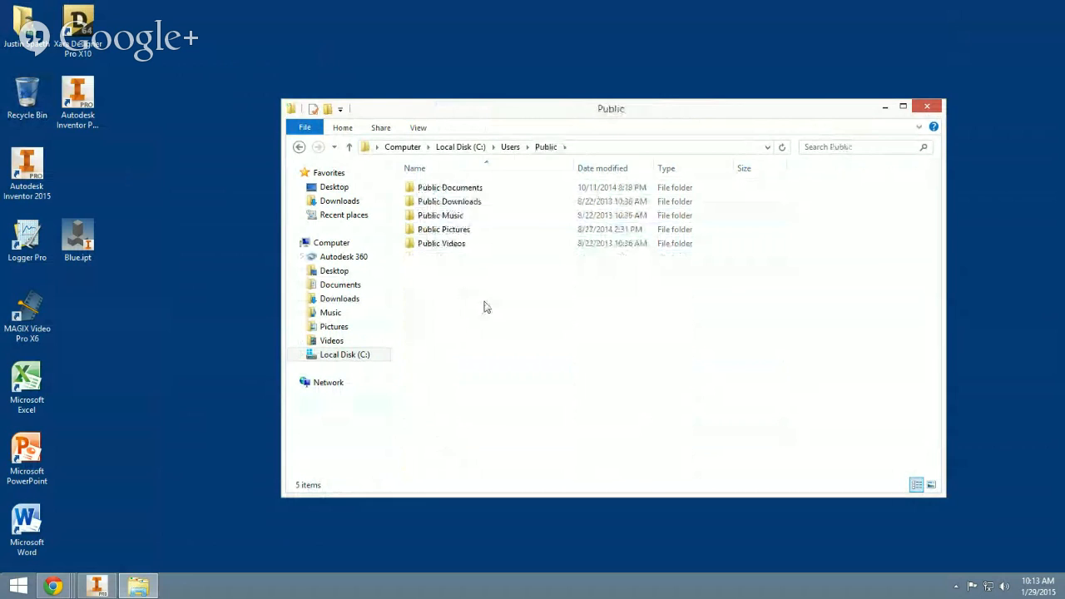
double_click(490, 191)
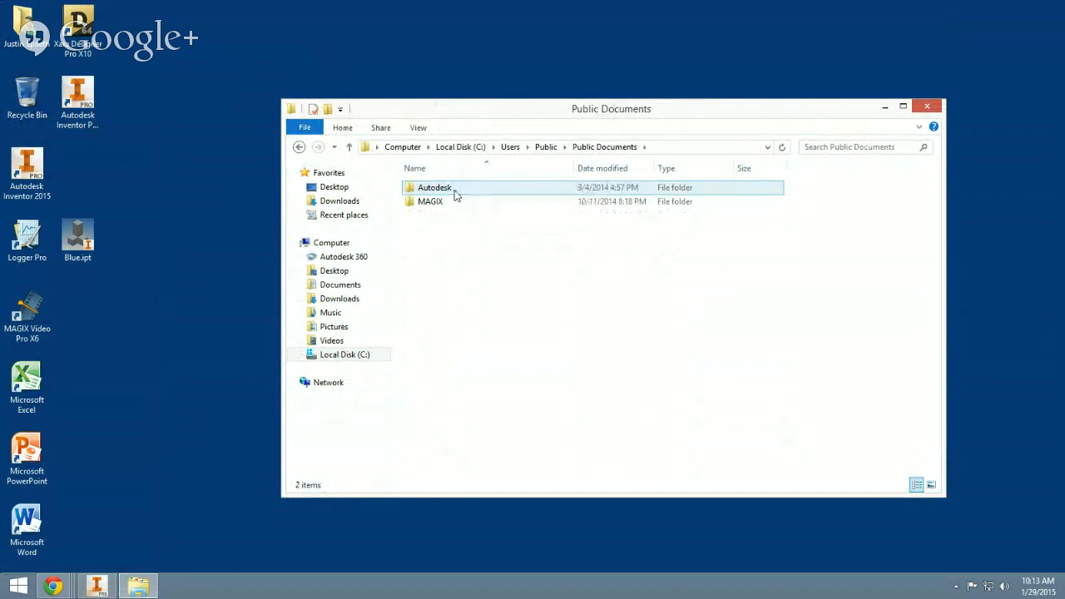
double_click(449, 190)
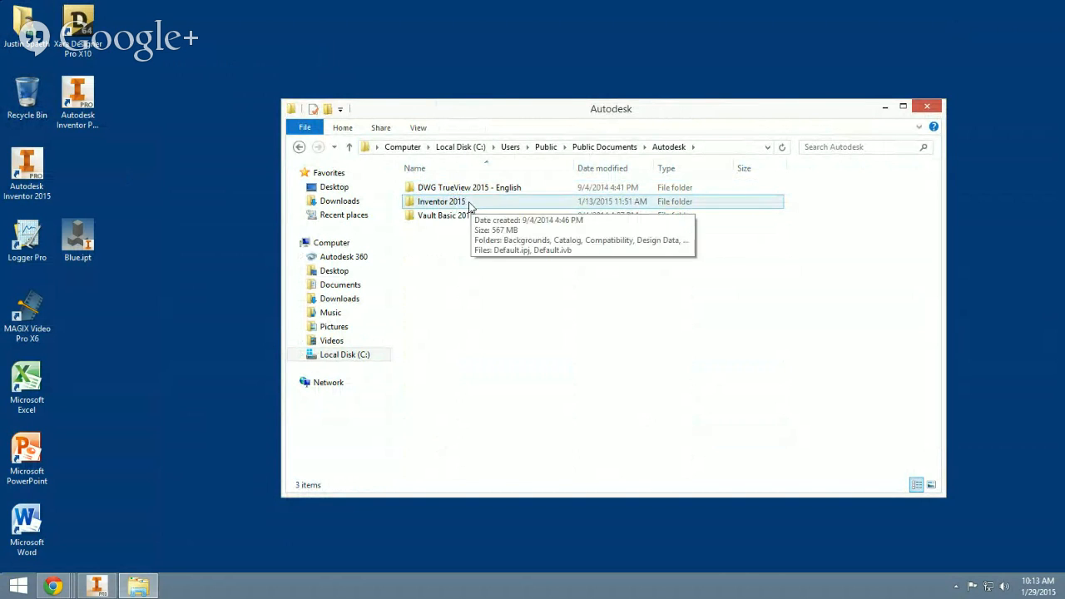
double_click(466, 207)
double_click(449, 327)
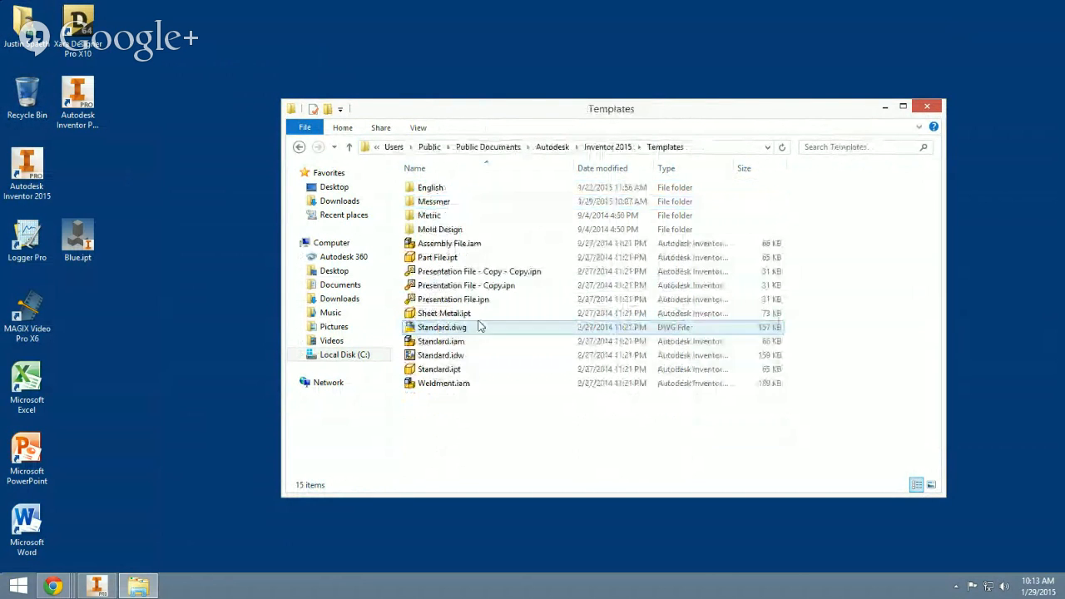
double_click(471, 207)
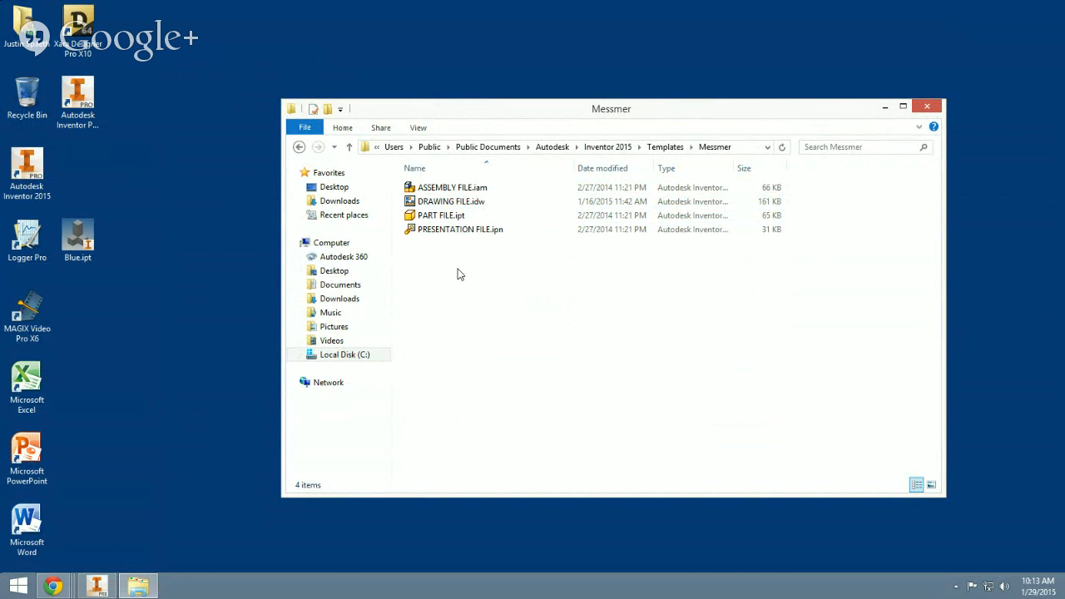
Step: Open the DRAWING FILE.idw template, save it, and close Inventor and the template folder window
double_click(466, 203)
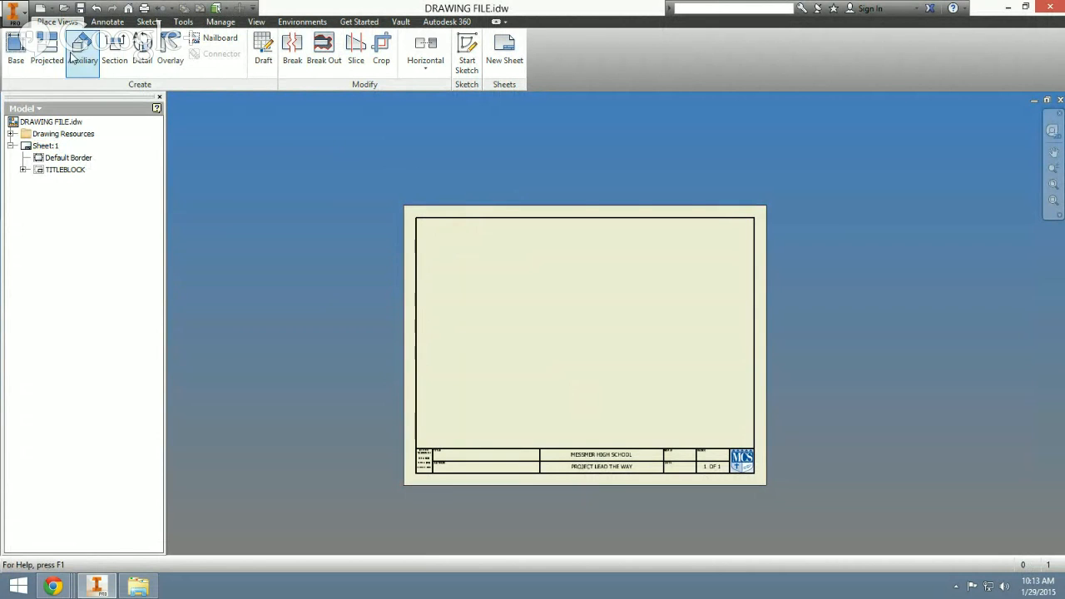
click(15, 18)
click(33, 119)
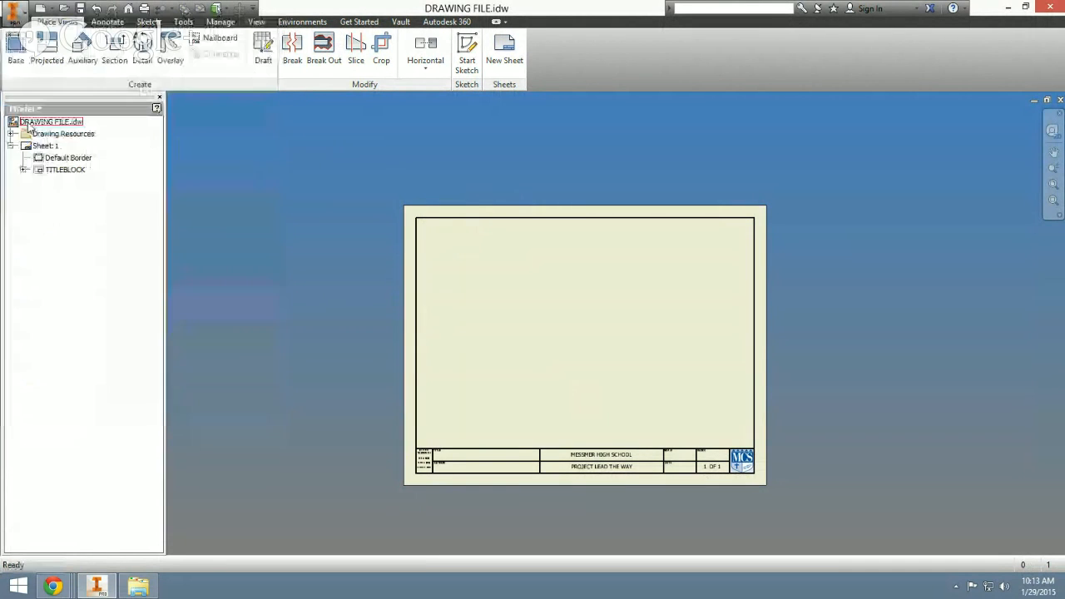
click(1050, 8)
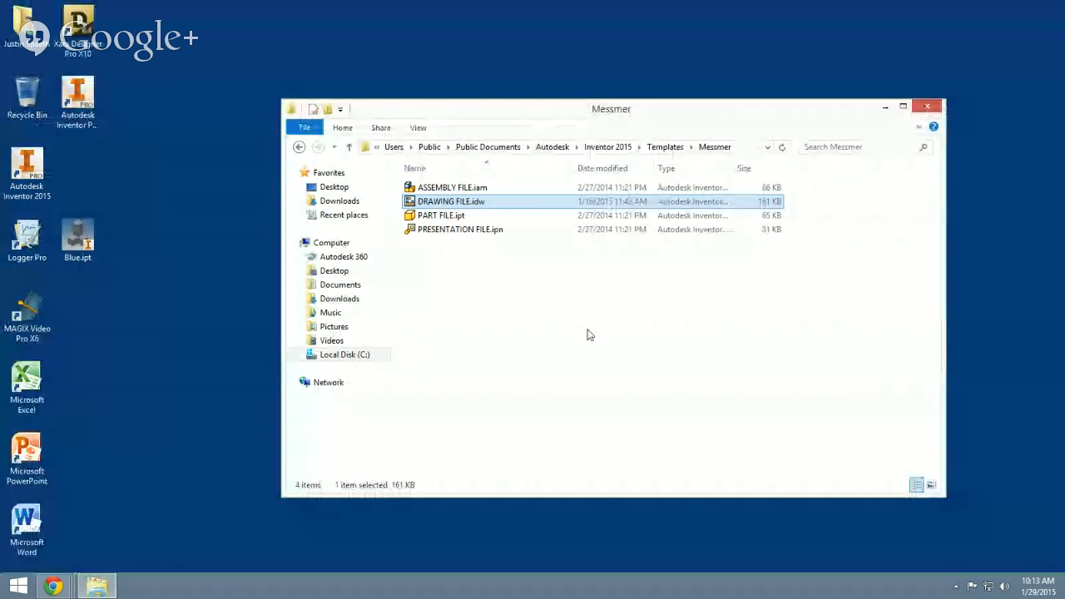
click(927, 109)
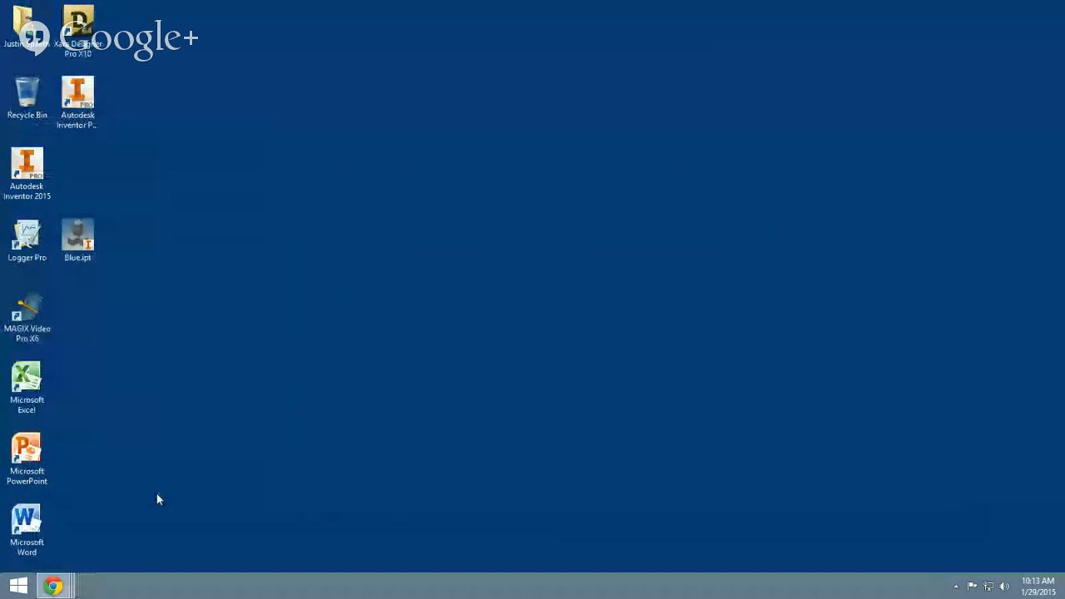
Step: Relaunch Autodesk Inventor 2015 and look over the Messmer templates for a new file
double_click(25, 160)
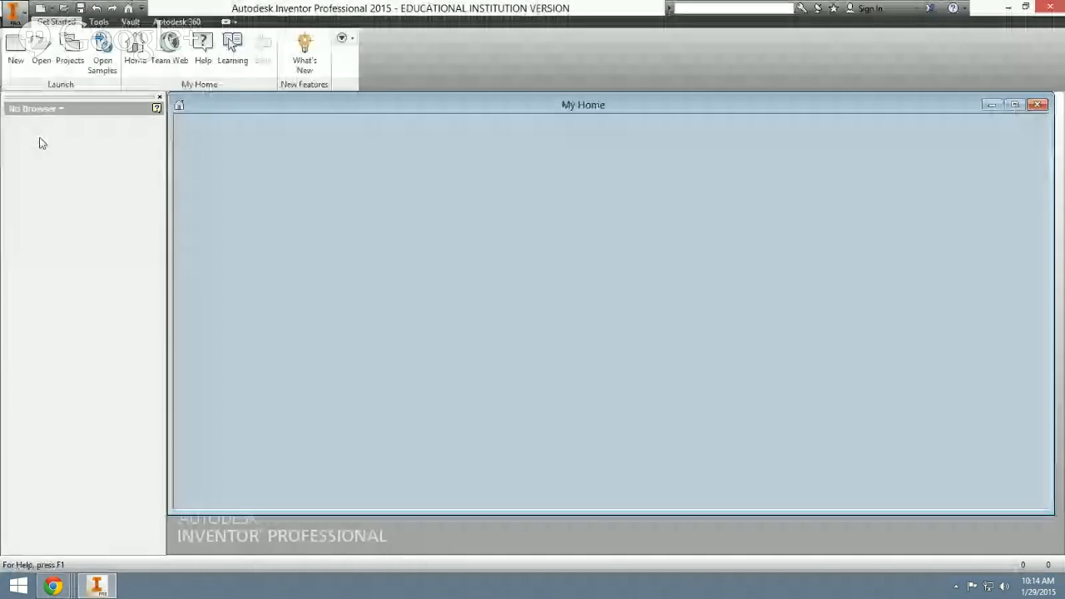
click(15, 49)
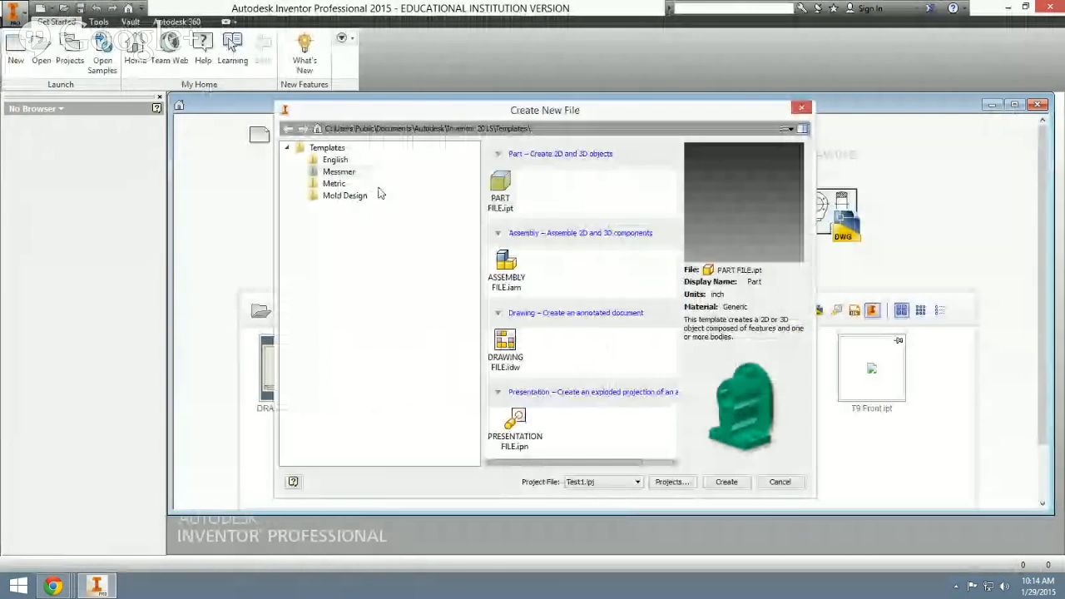
click(337, 172)
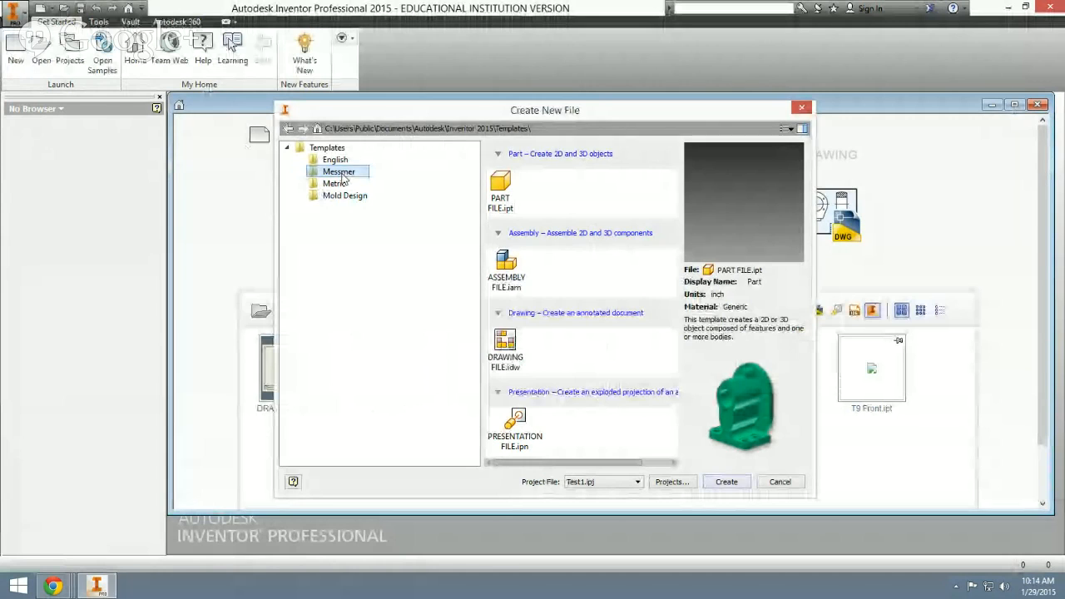
click(799, 109)
Step: Create a new drawing from the DRAWING FILE.idw template in the Messmer folder
mouse_move(834, 223)
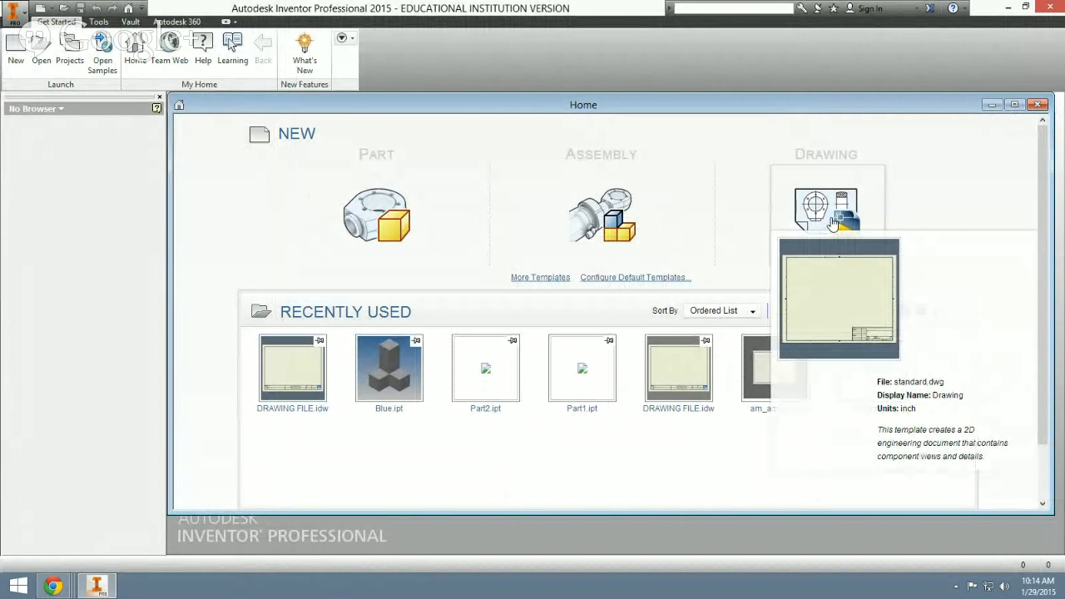
click(14, 55)
click(377, 175)
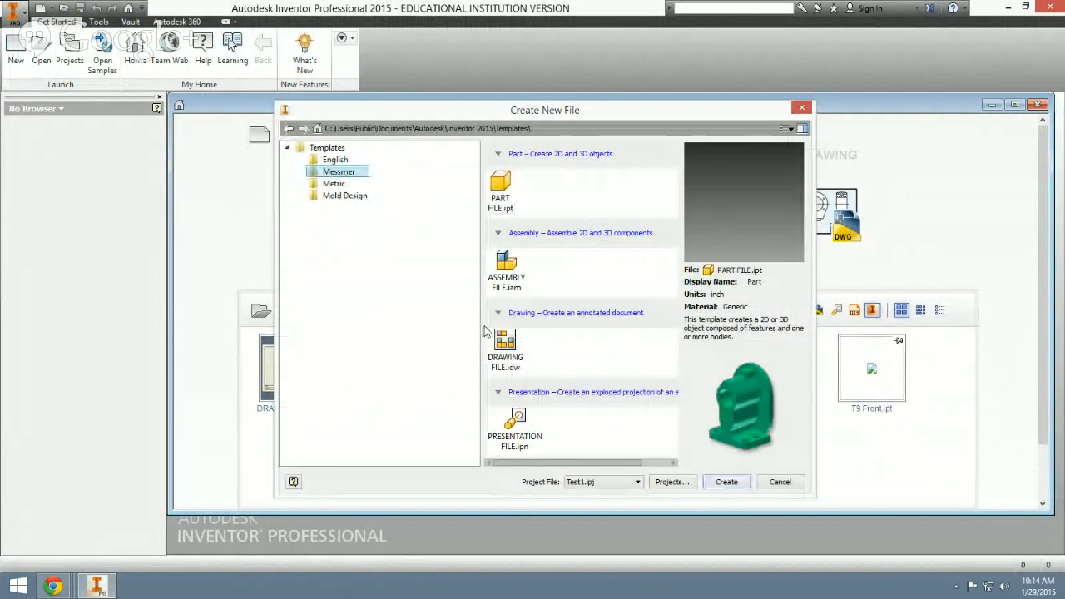
double_click(509, 351)
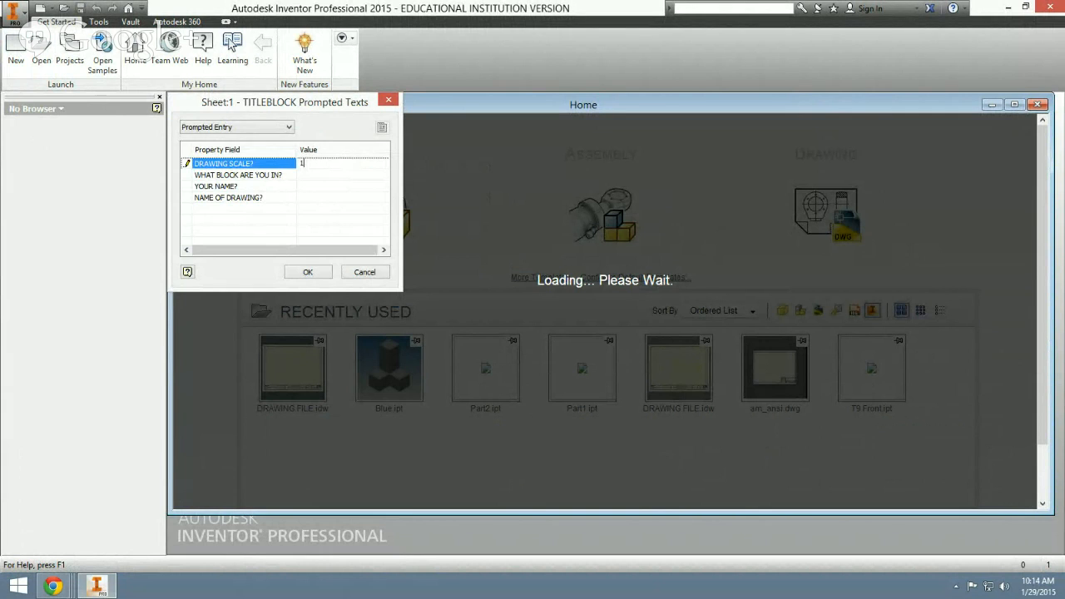
Step: Fill in the title block with scale 1 to 1, block 3B, the author's name and title Blue Puzzle Piece, and maximize the drawing window
click(333, 176)
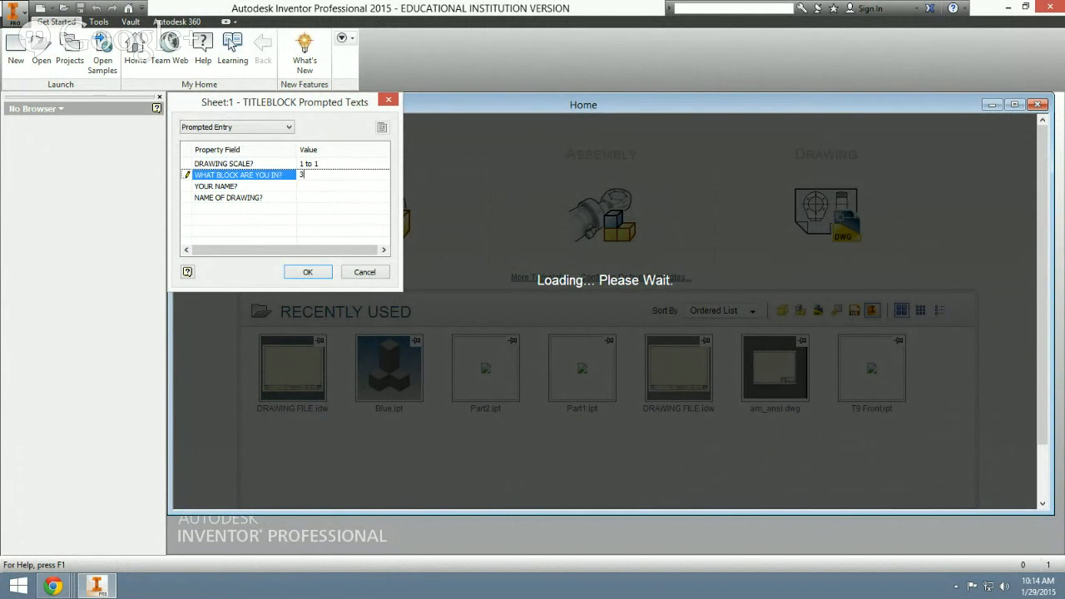
click(324, 186)
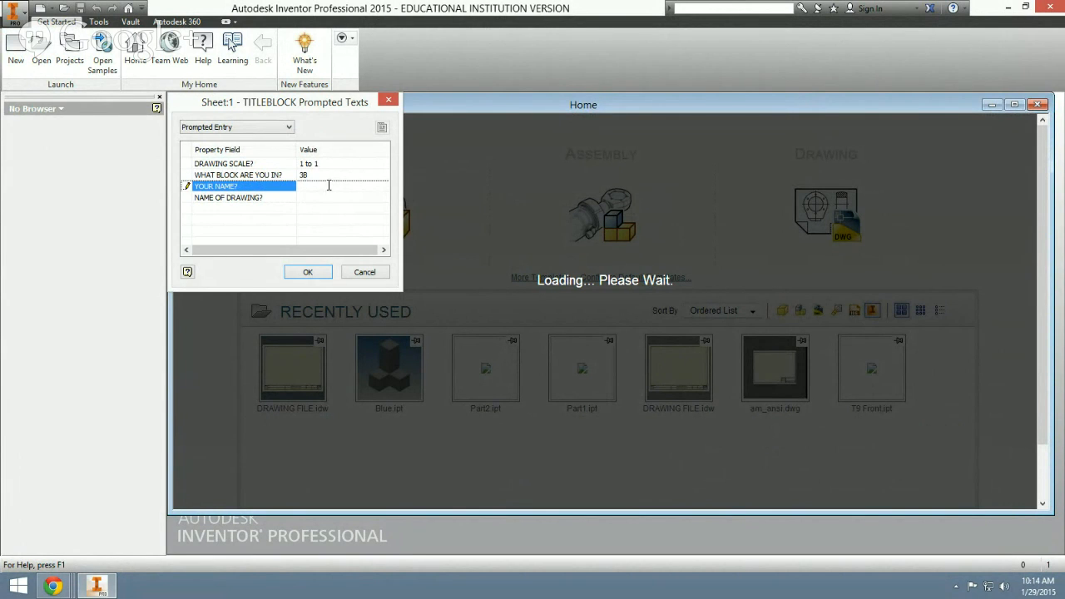
text(Mr. Spaeth)
key(Tab)
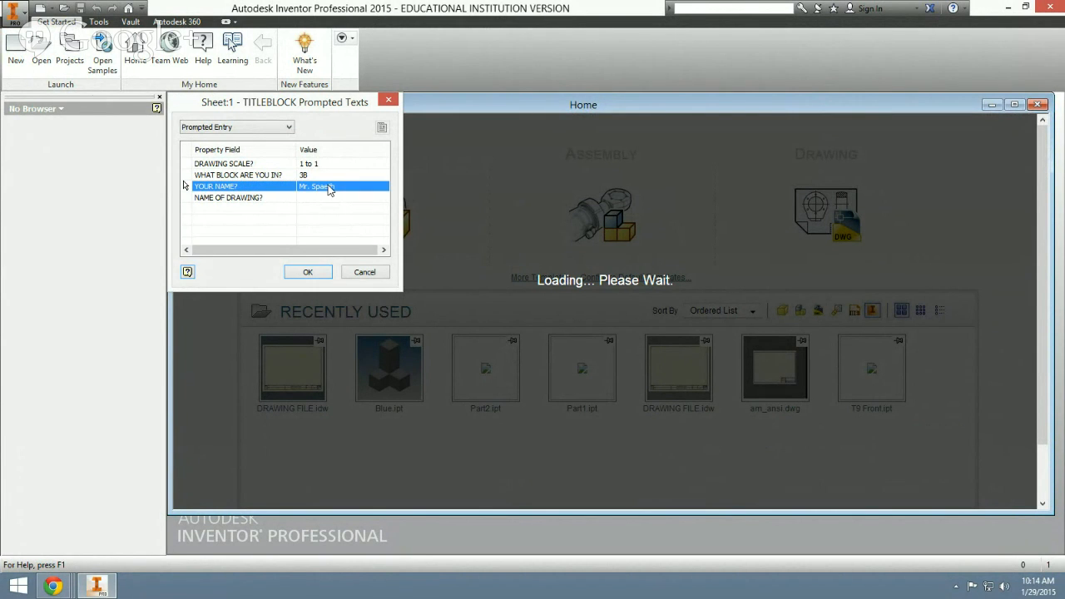
click(342, 198)
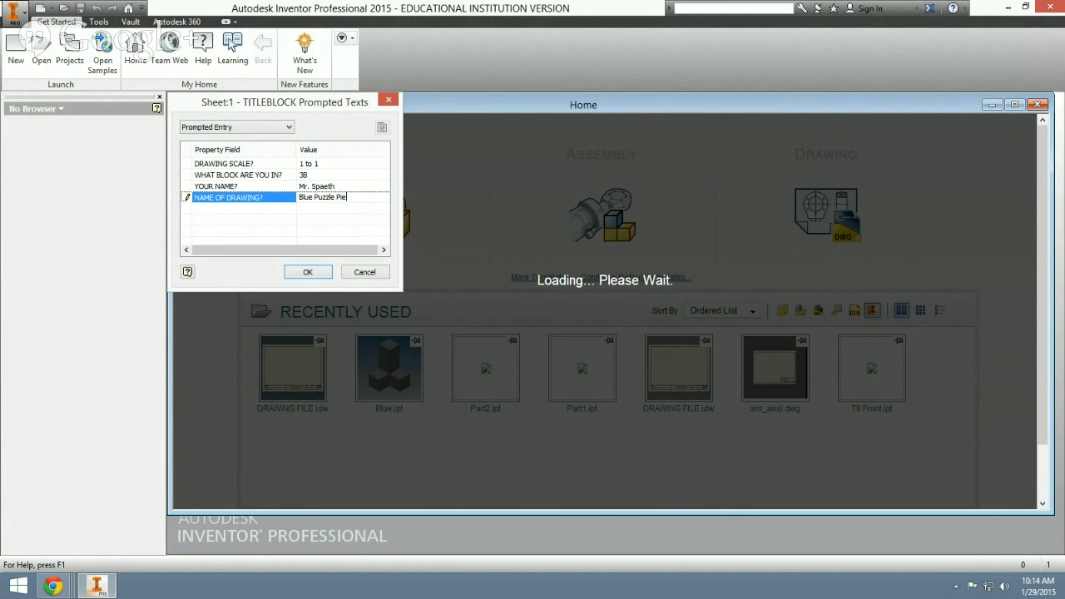
click(308, 273)
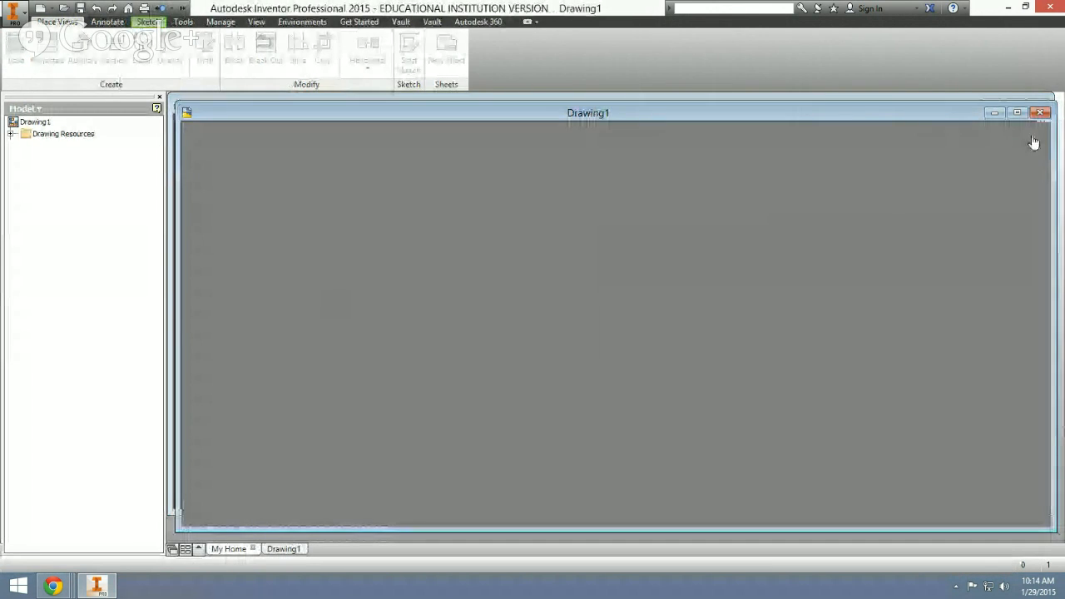
click(1017, 113)
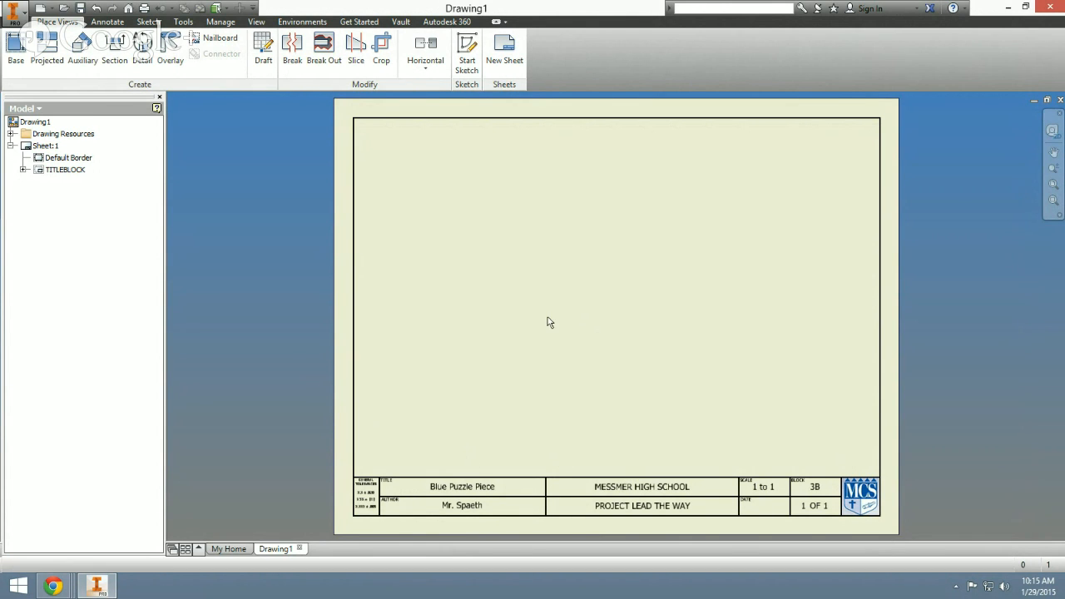
Step: Start a base view and load Blue.ipt from the Desktop as its model, accepting placement into the unsaved drawing
click(15, 49)
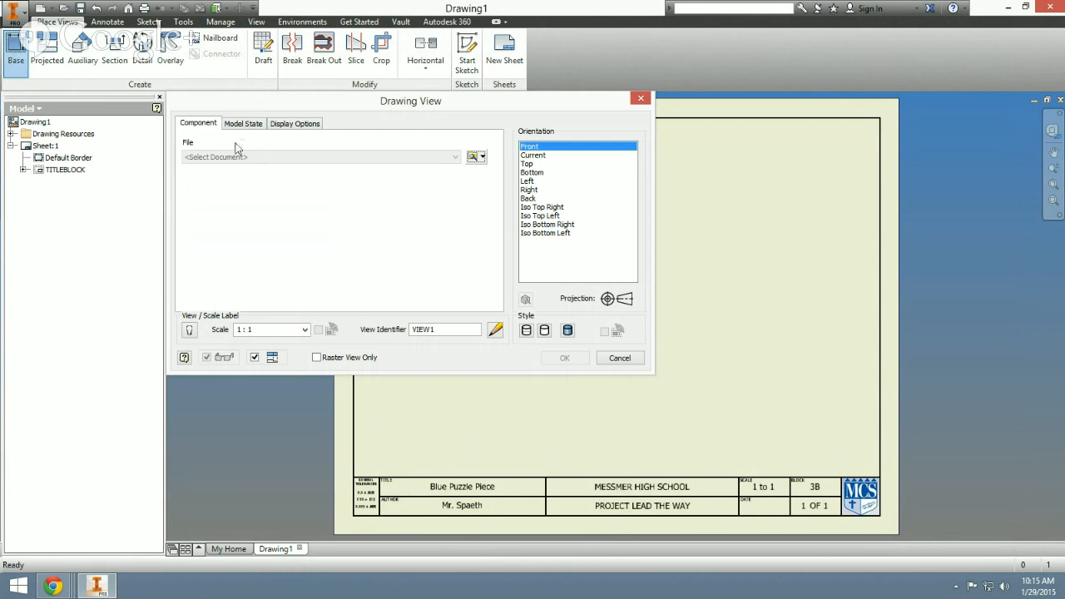
click(472, 157)
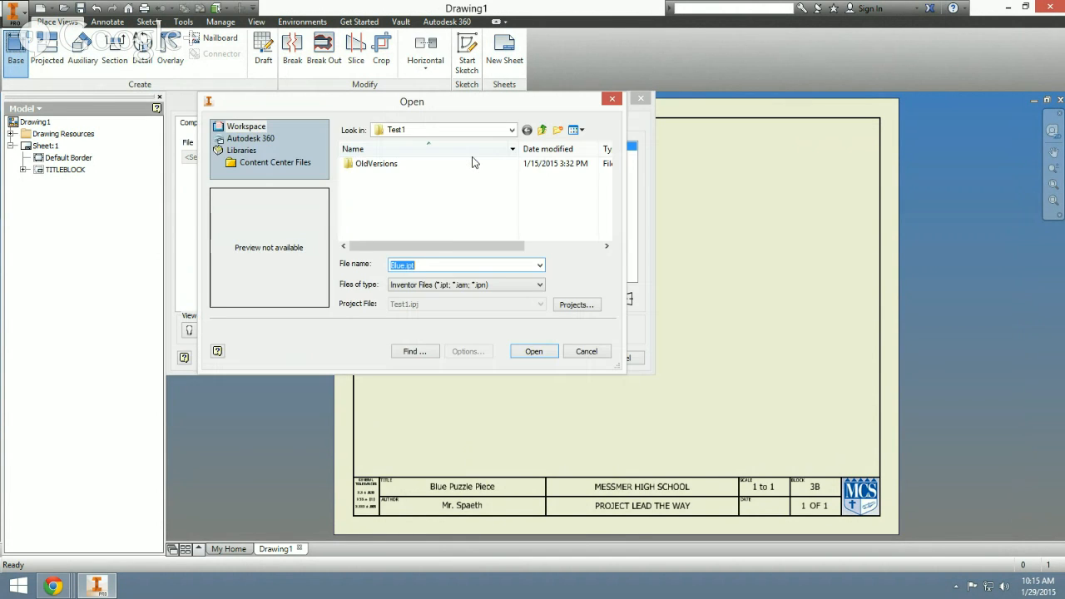
click(514, 131)
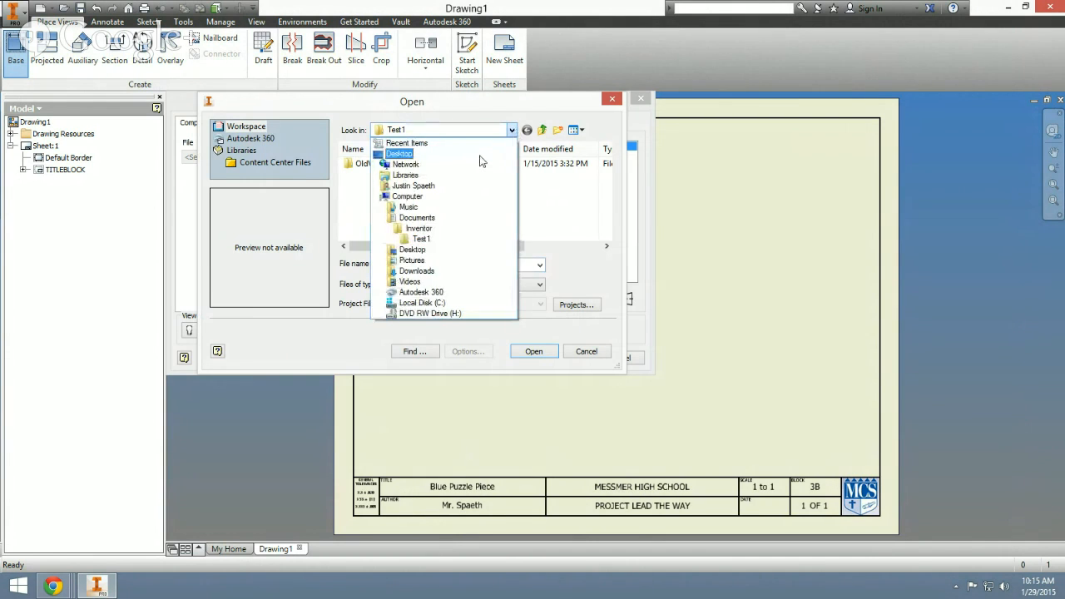
click(475, 158)
scroll(545, 206, down, 2)
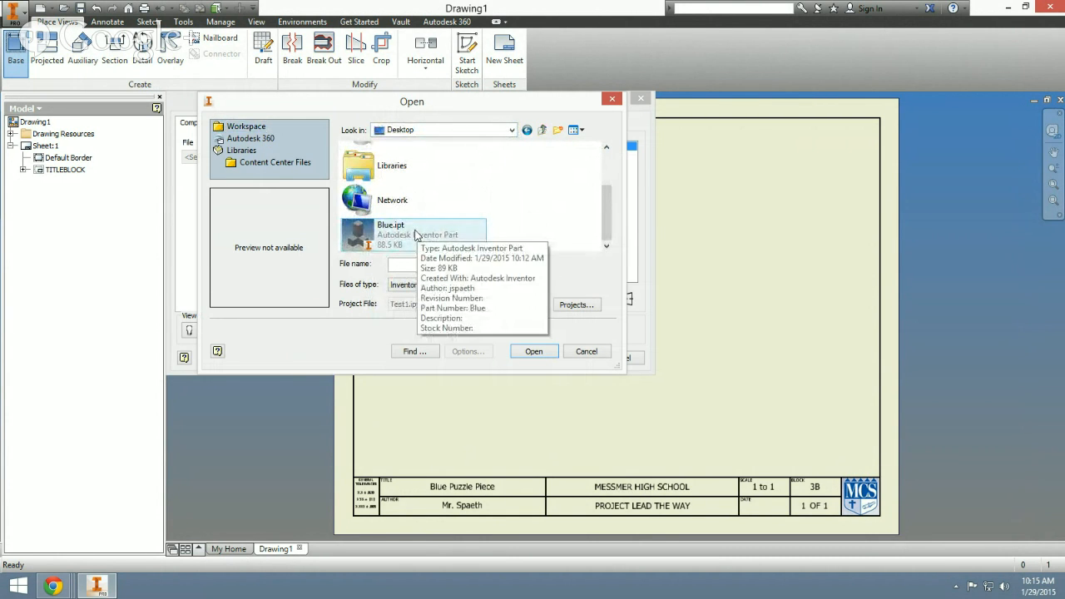
double_click(416, 236)
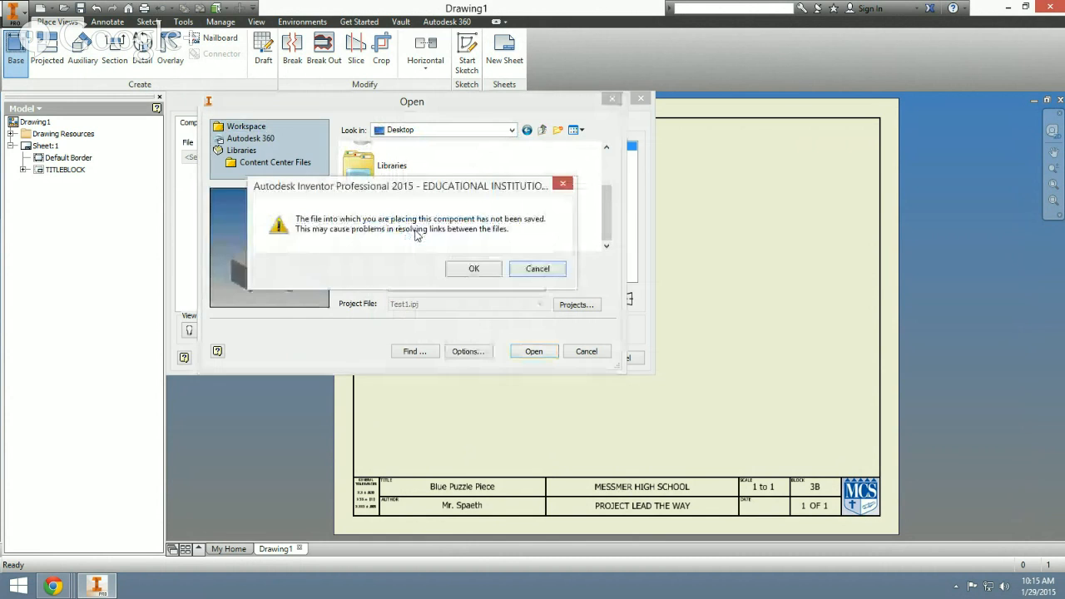
click(474, 269)
Step: Preview the Current, Top, Bottom and Left orientations, and place the Front view in the lower-left area of the sheet
click(334, 273)
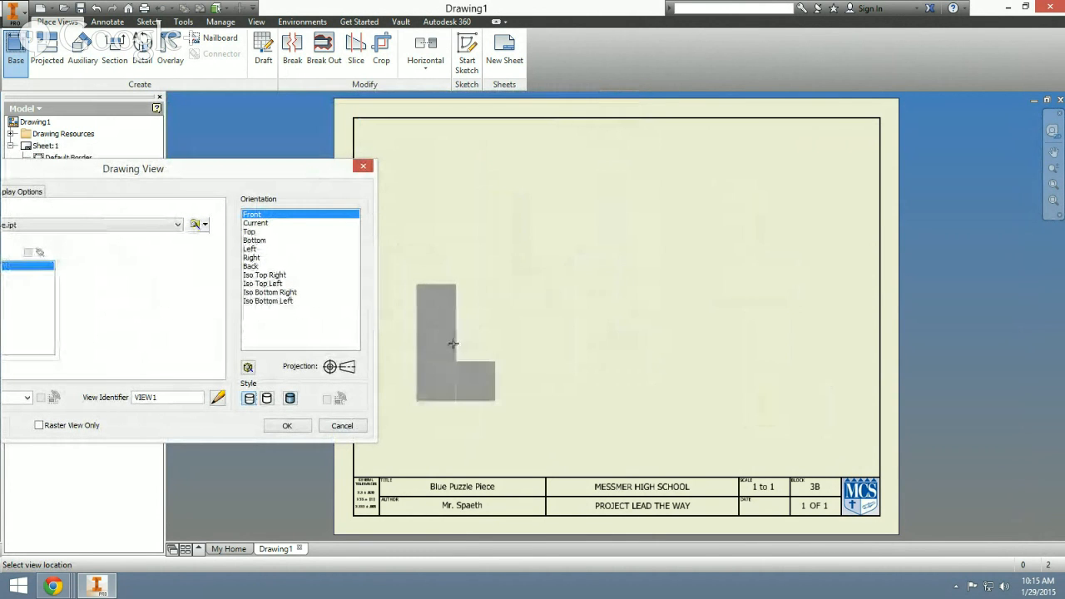
click(265, 224)
click(269, 233)
click(269, 241)
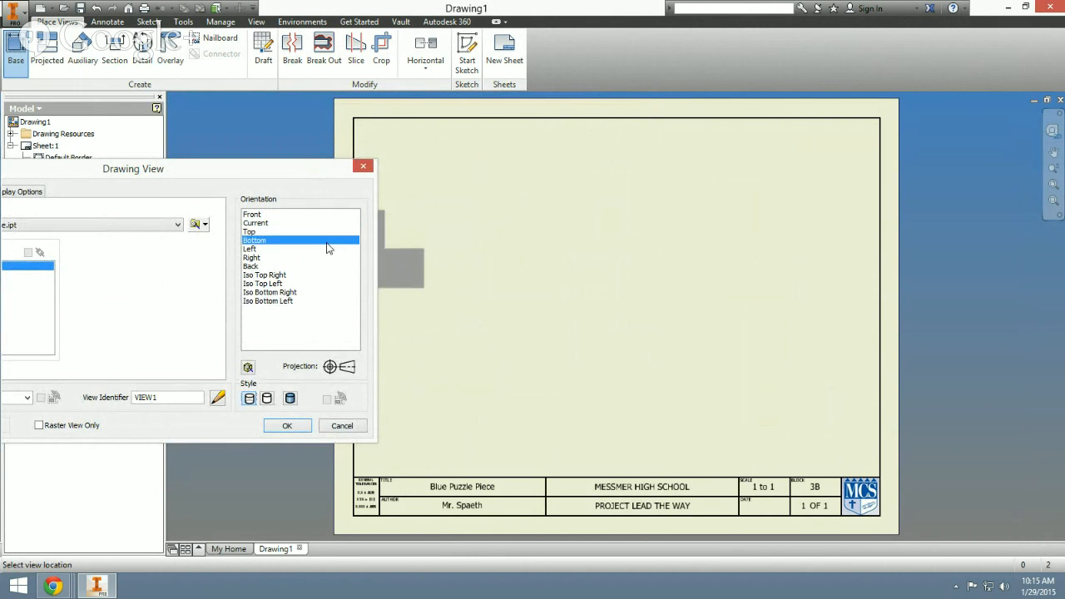
click(282, 250)
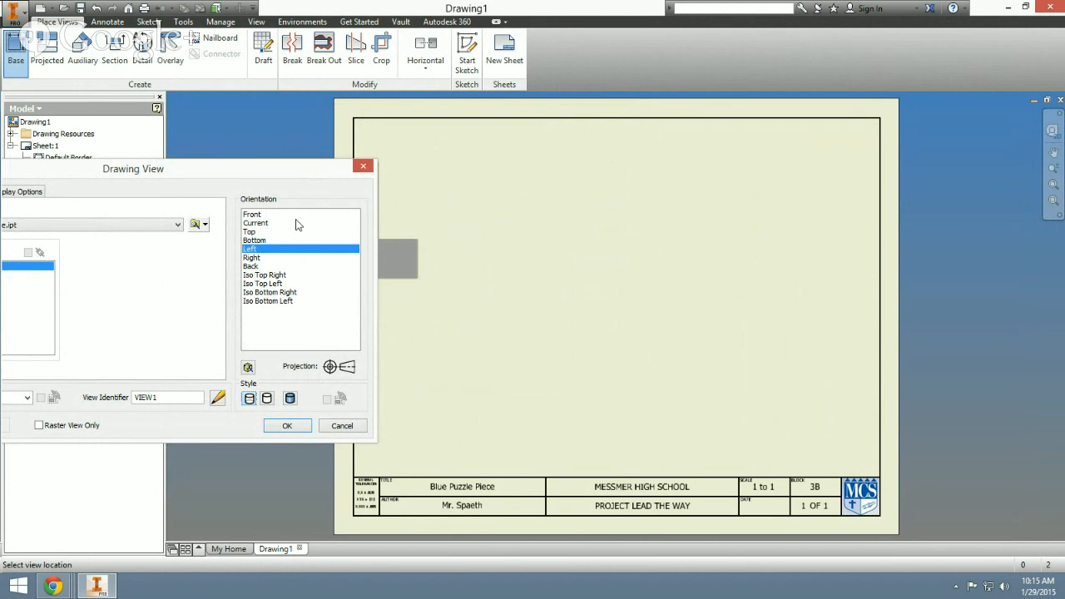
click(252, 215)
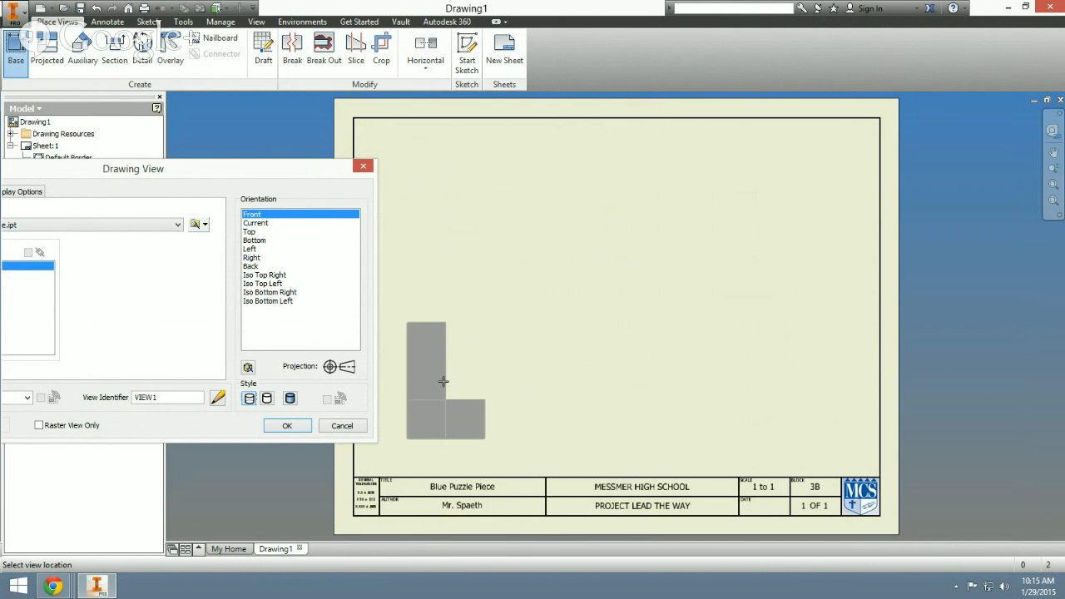
click(443, 381)
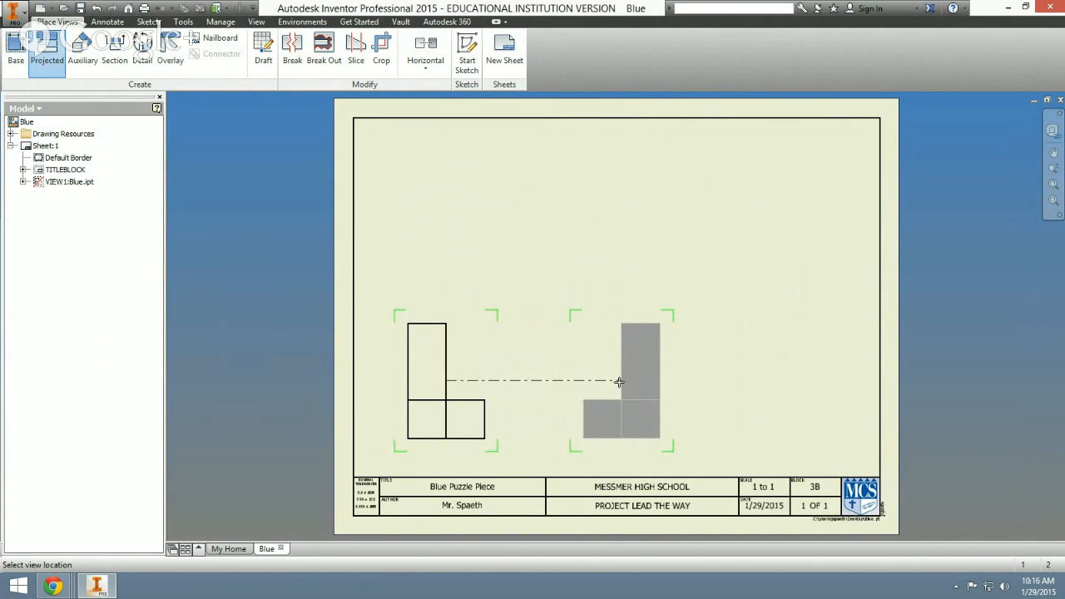
Step: Create projected right-side, top and isometric views from the front view, and shift the isometric view slightly down and left
click(619, 381)
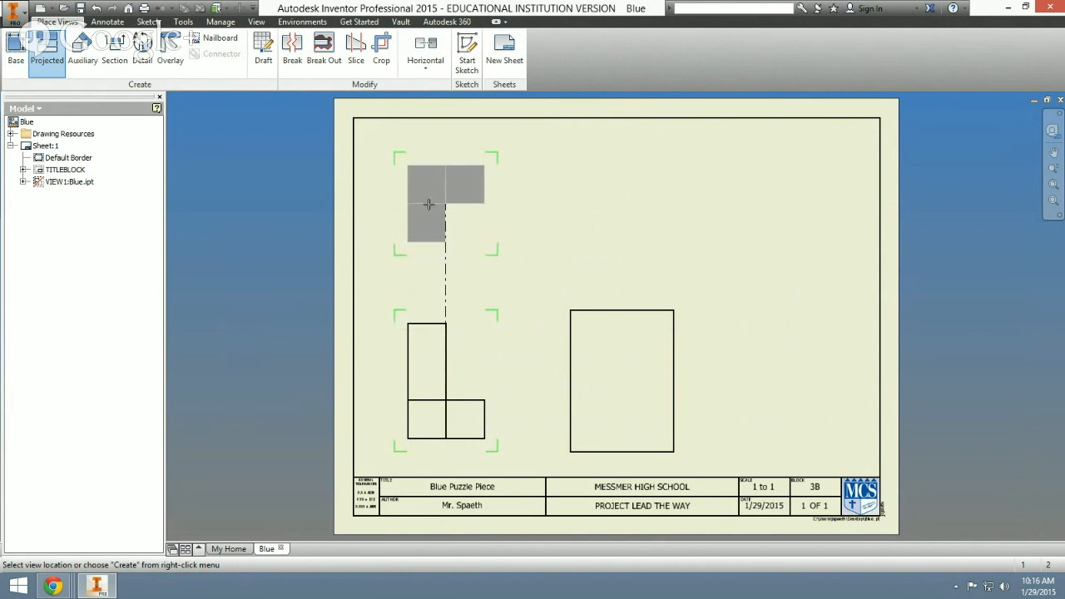
click(429, 202)
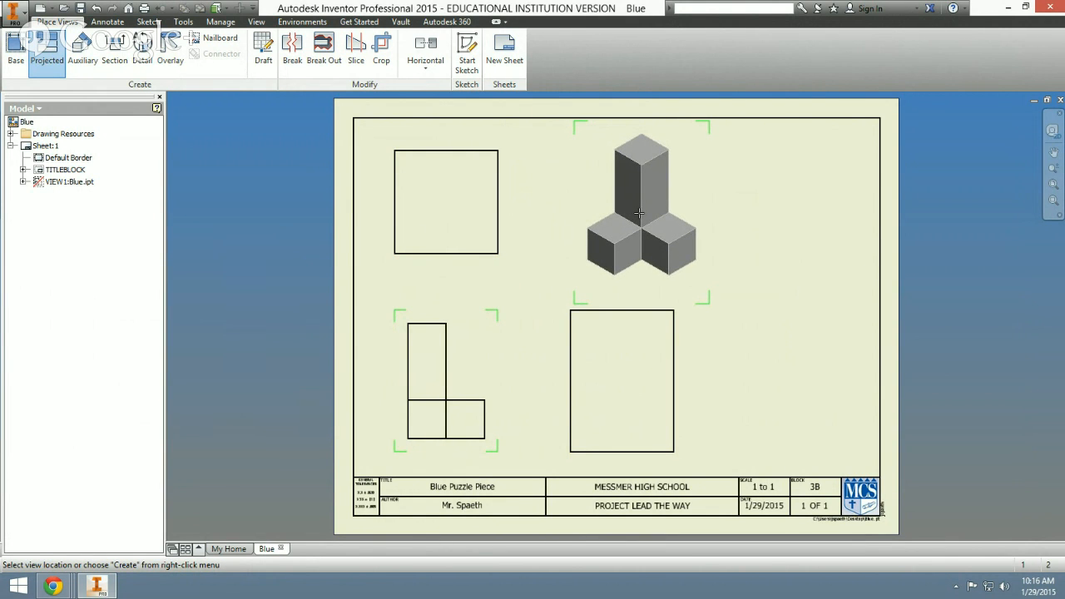
click(638, 213)
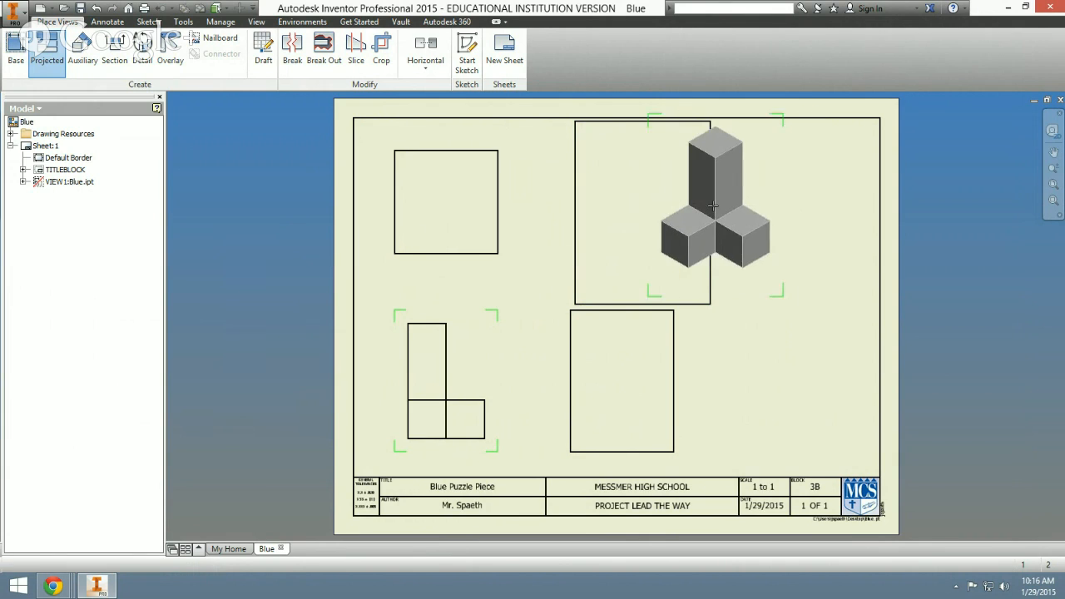
right_click(670, 219)
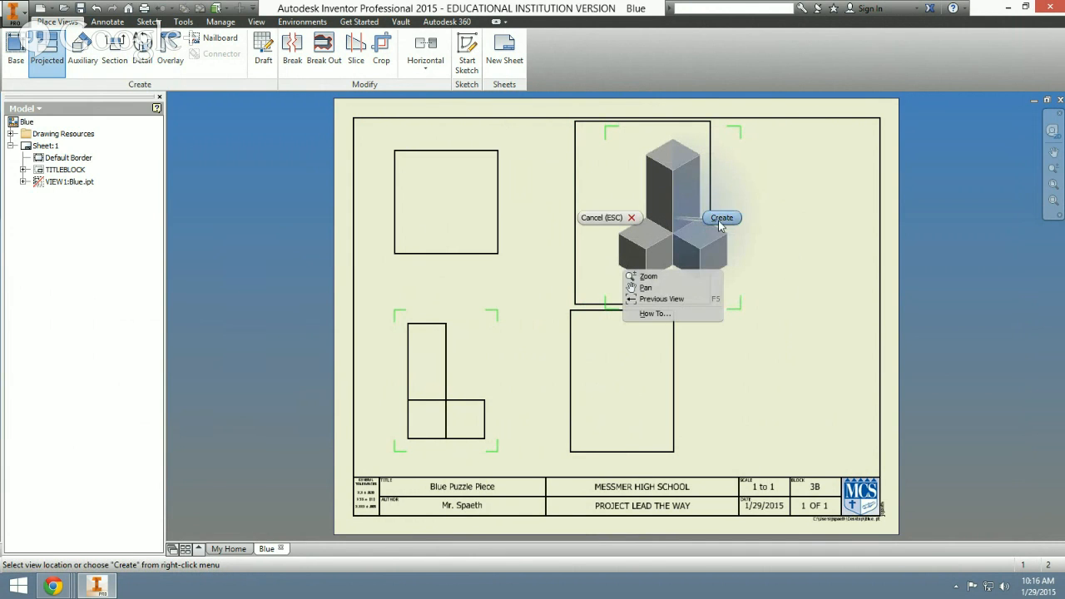
click(720, 223)
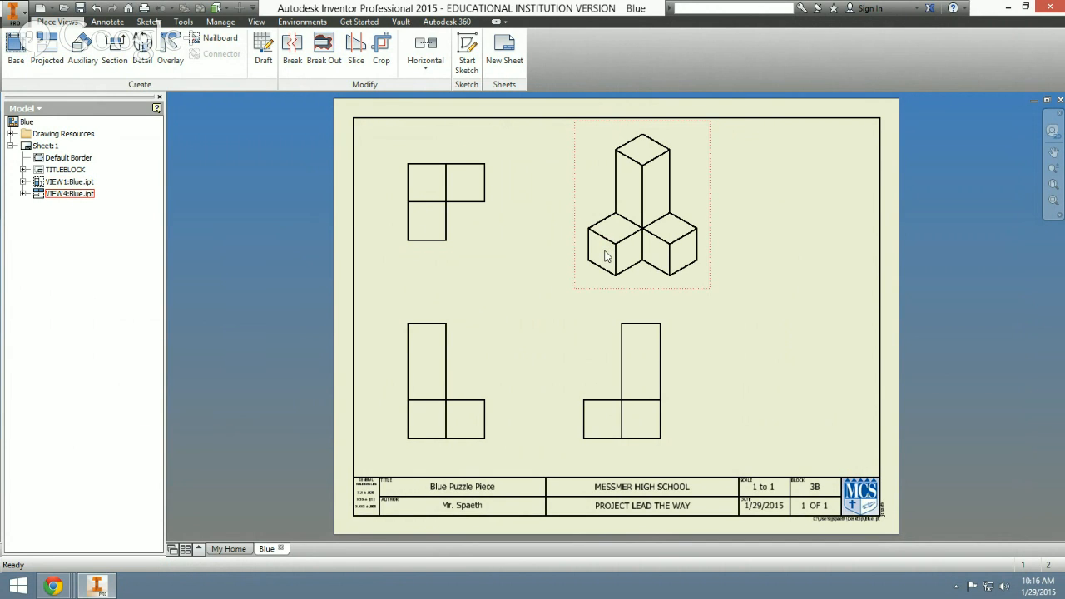
click(697, 191)
drag(703, 149, 692, 171)
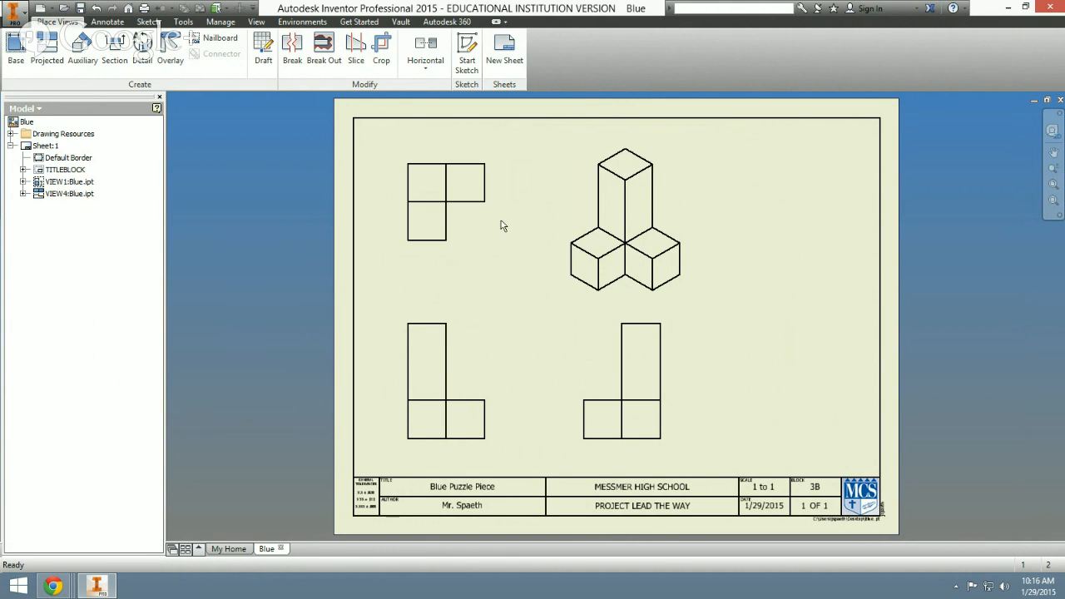
Step: Dimension the front view's overall height and its lower block's height, with Edit dimension when created turned off
click(105, 21)
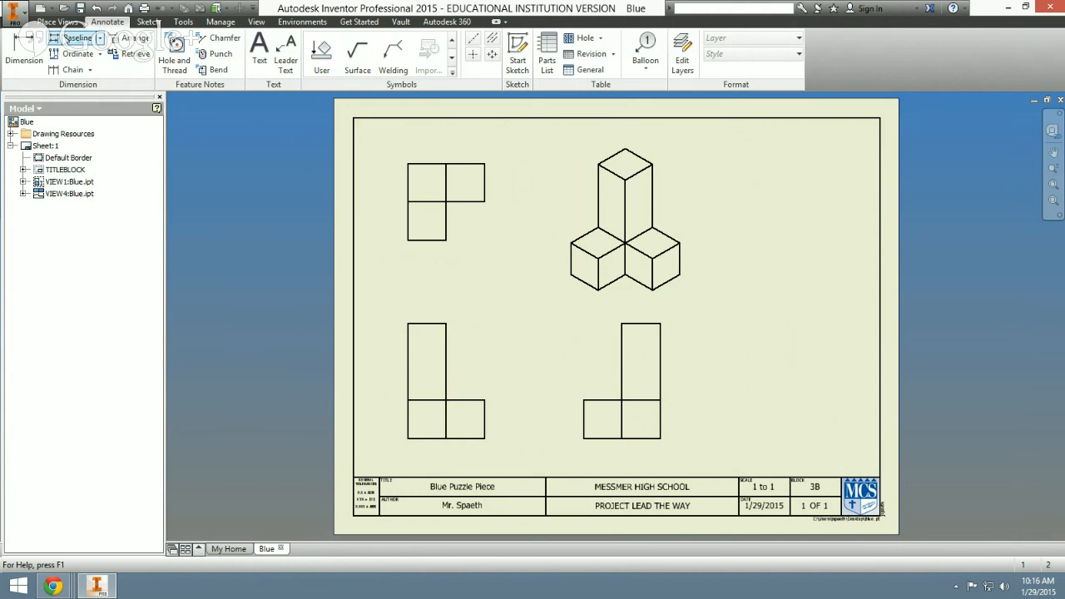
click(18, 47)
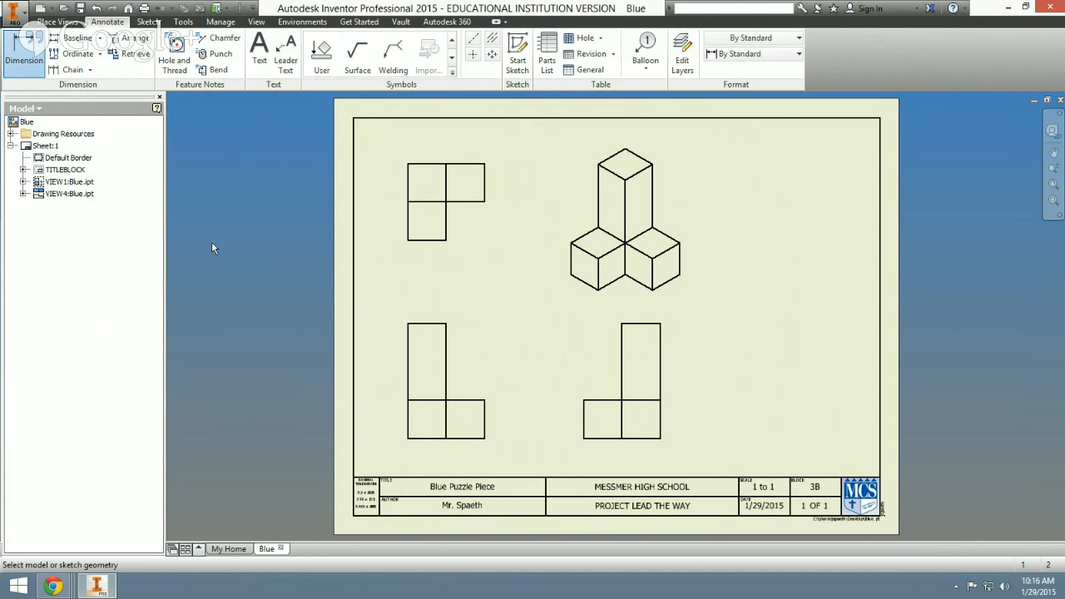
click(476, 440)
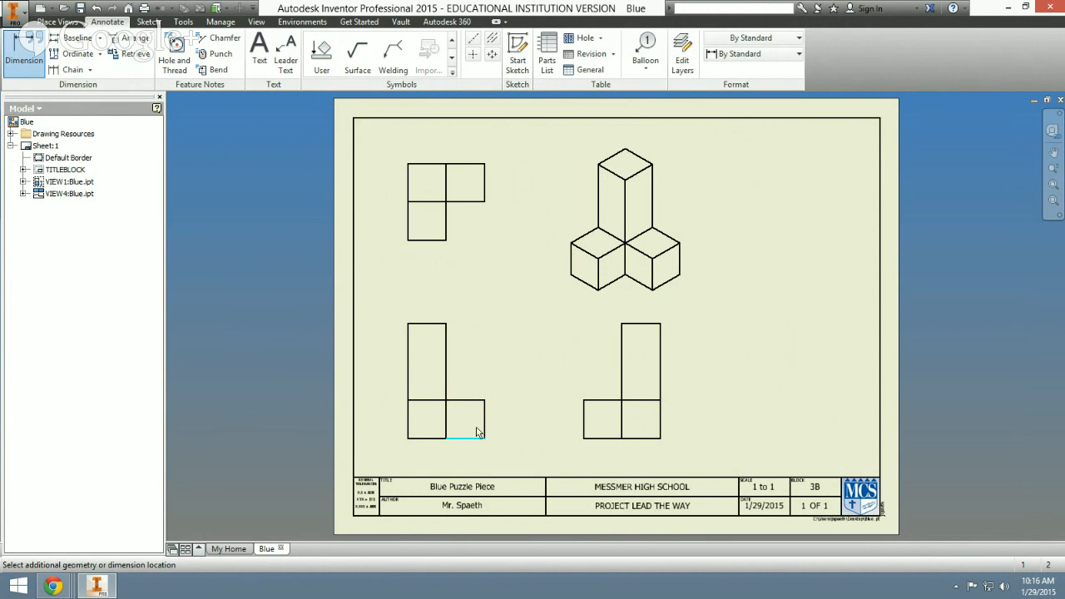
click(421, 323)
click(528, 376)
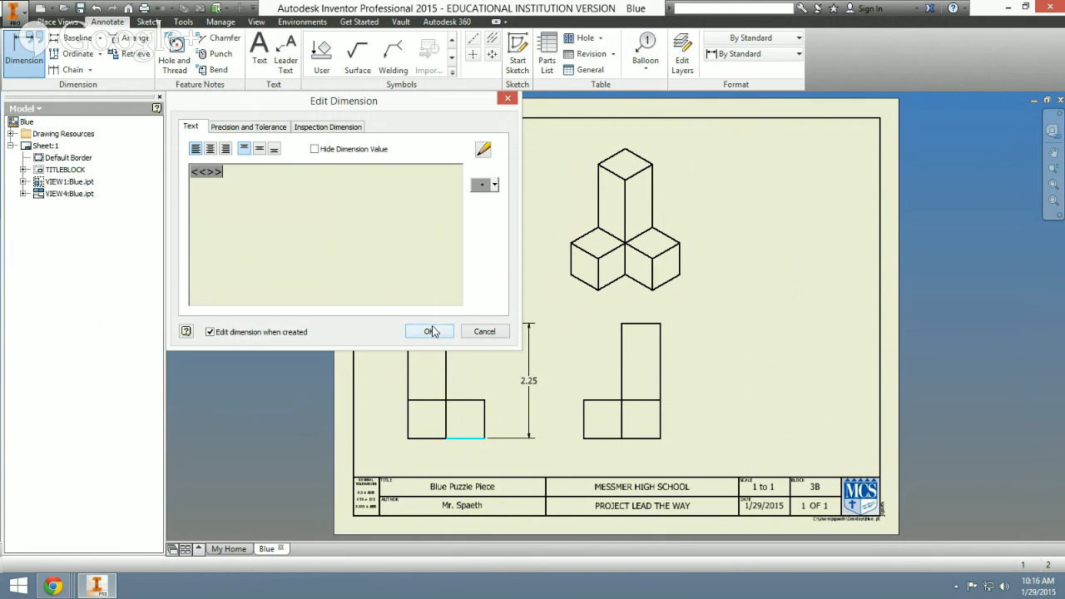
click(210, 332)
click(428, 333)
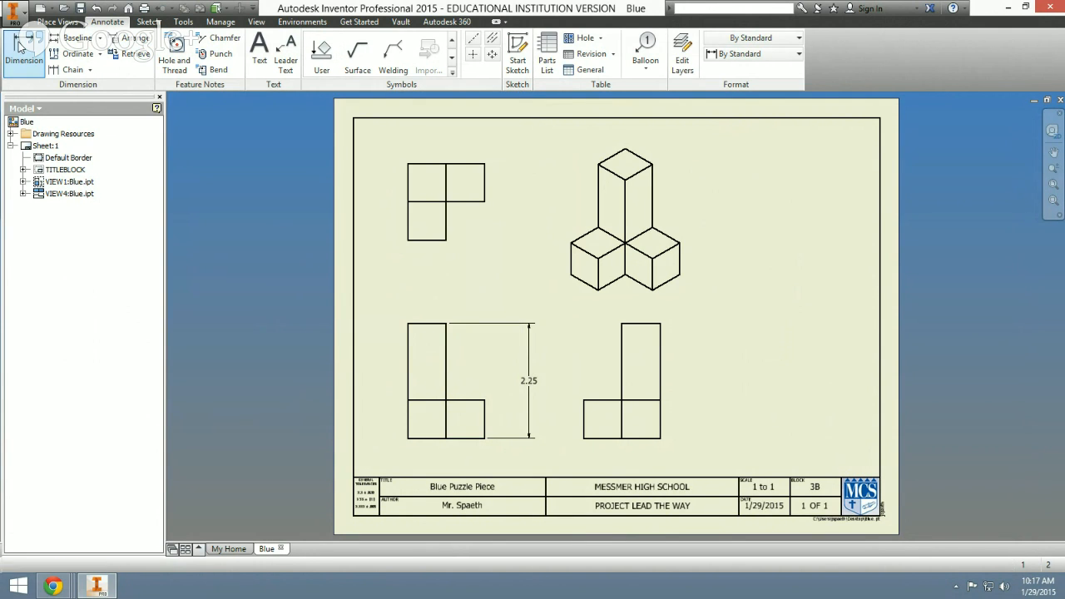
click(474, 439)
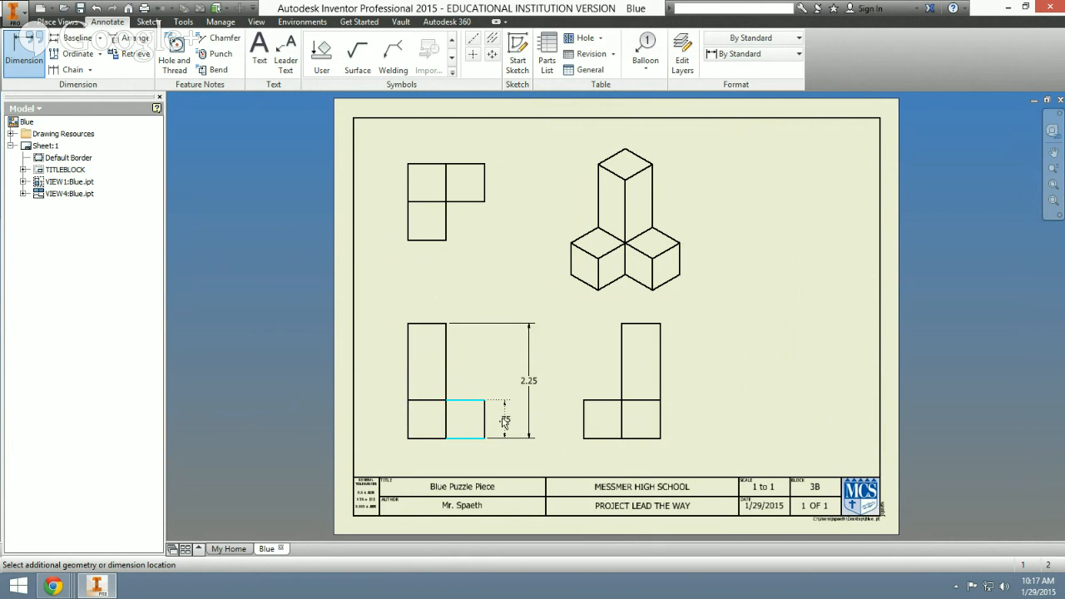
click(505, 422)
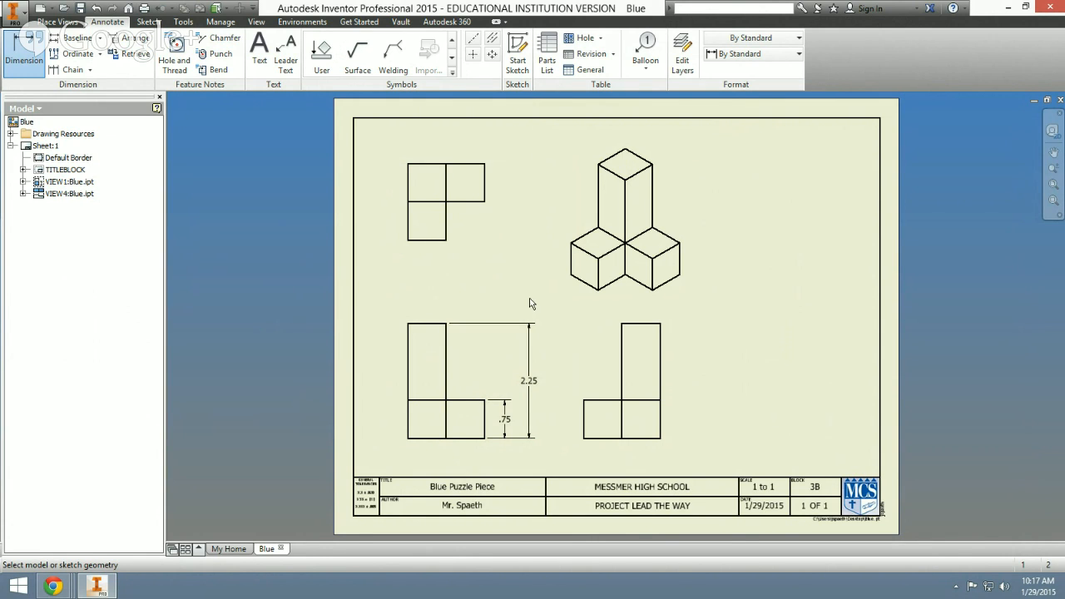
Step: Dimension the top view's overall width and the width of its lower block below the view
click(407, 229)
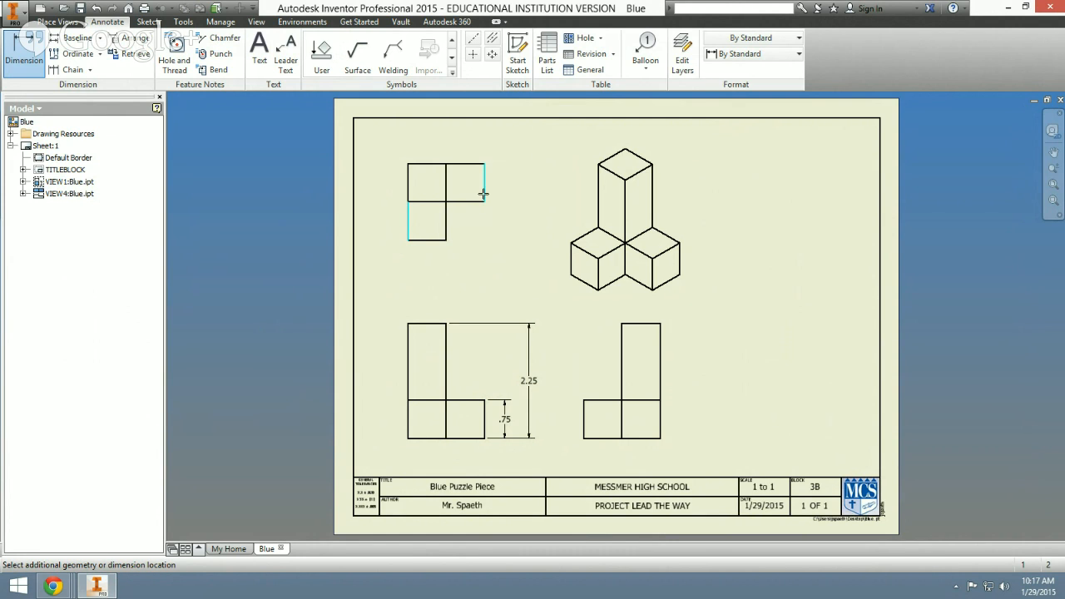
click(484, 187)
click(478, 288)
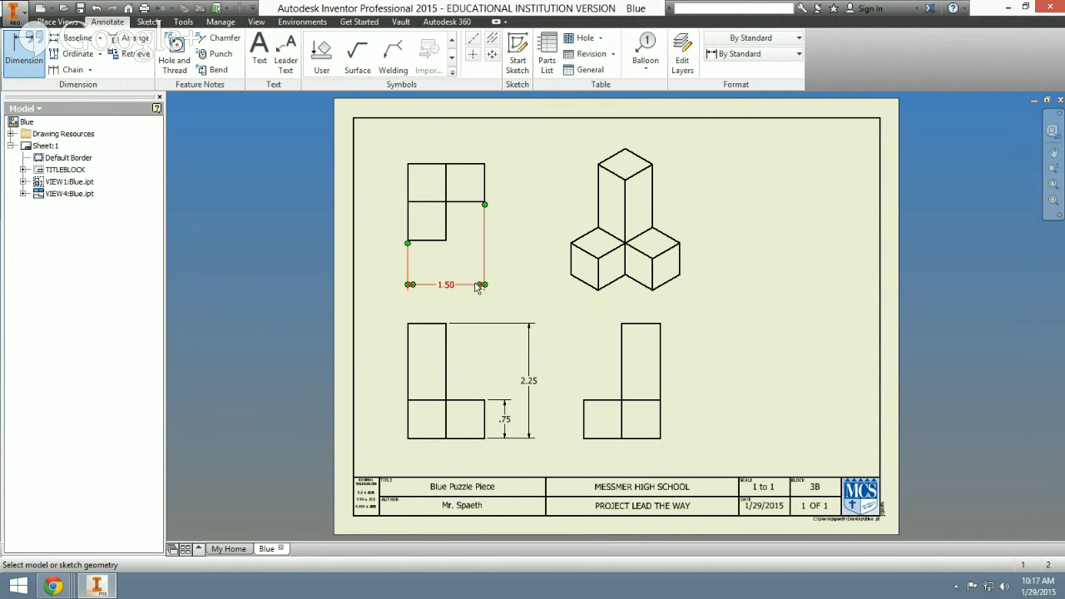
click(407, 230)
click(446, 229)
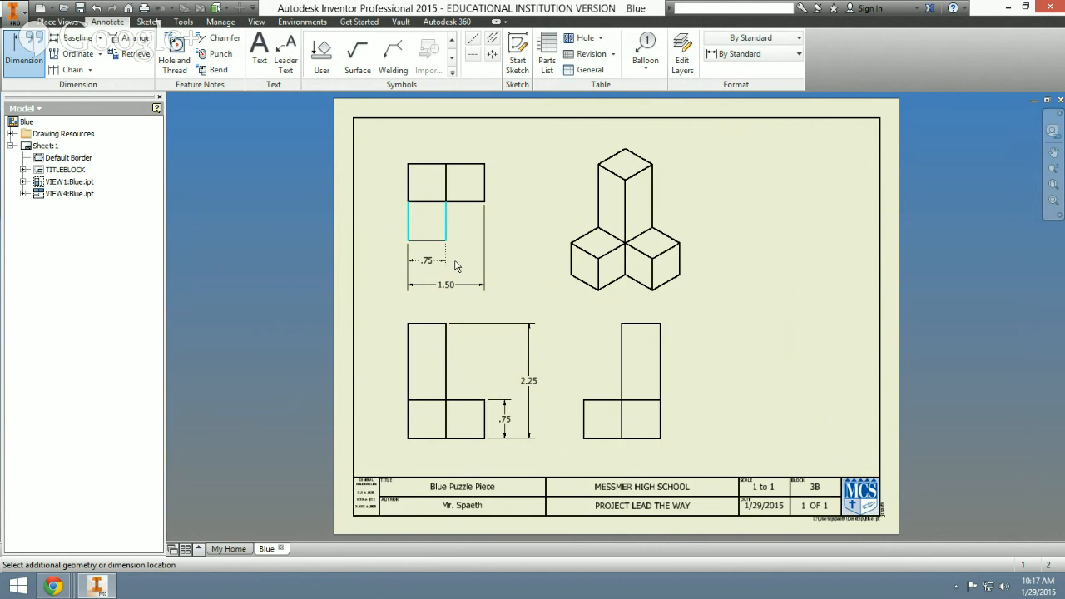
click(455, 262)
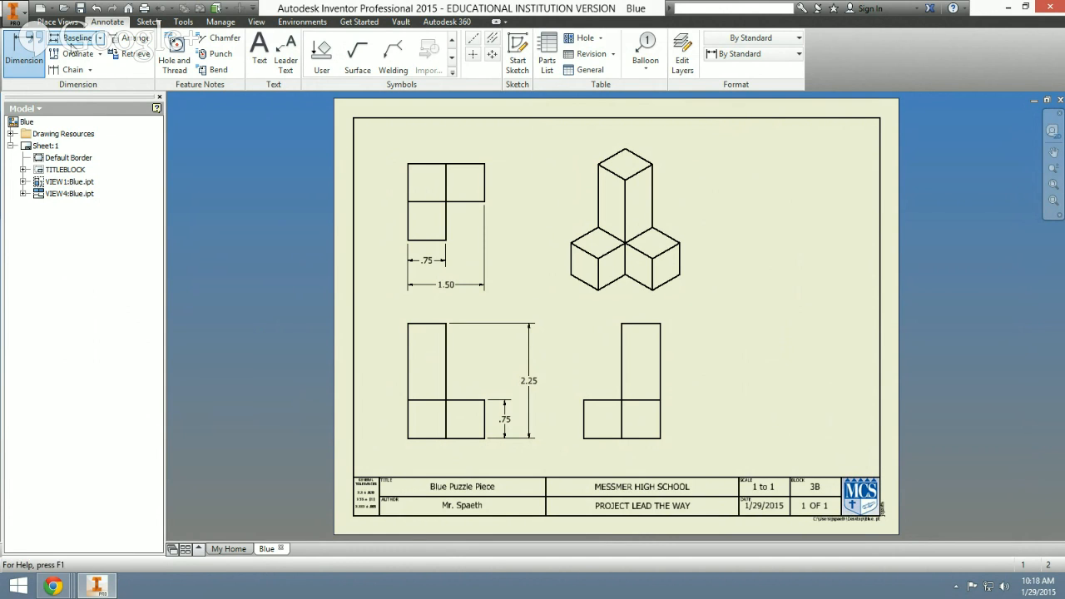
Step: End dimensioning and move the isometric view up and to the right, clearing space above the right-side view
right_click(659, 184)
click(716, 185)
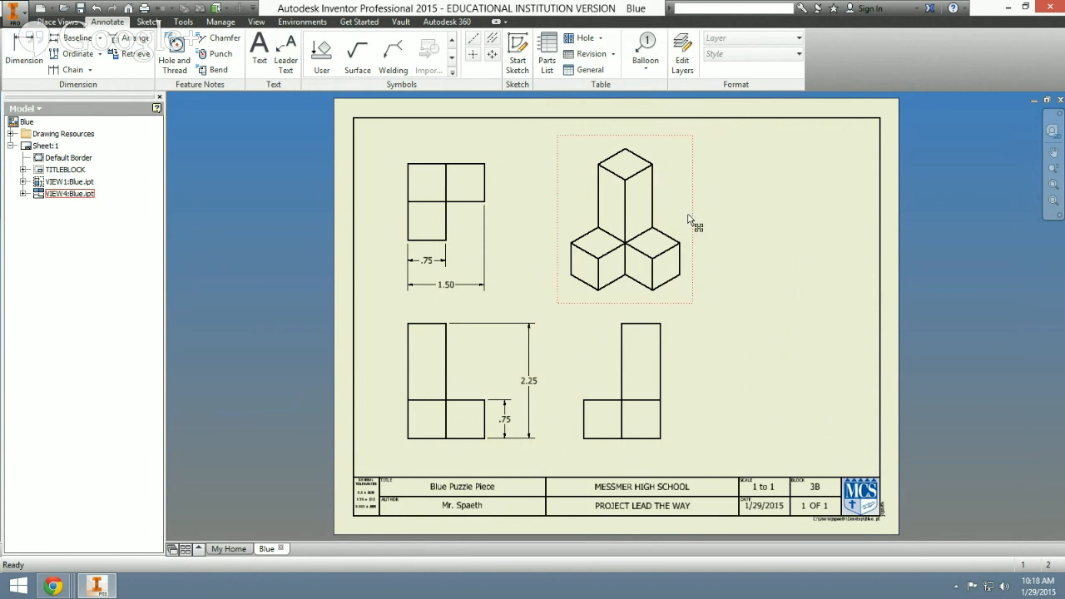
click(692, 212)
drag(689, 215, 741, 204)
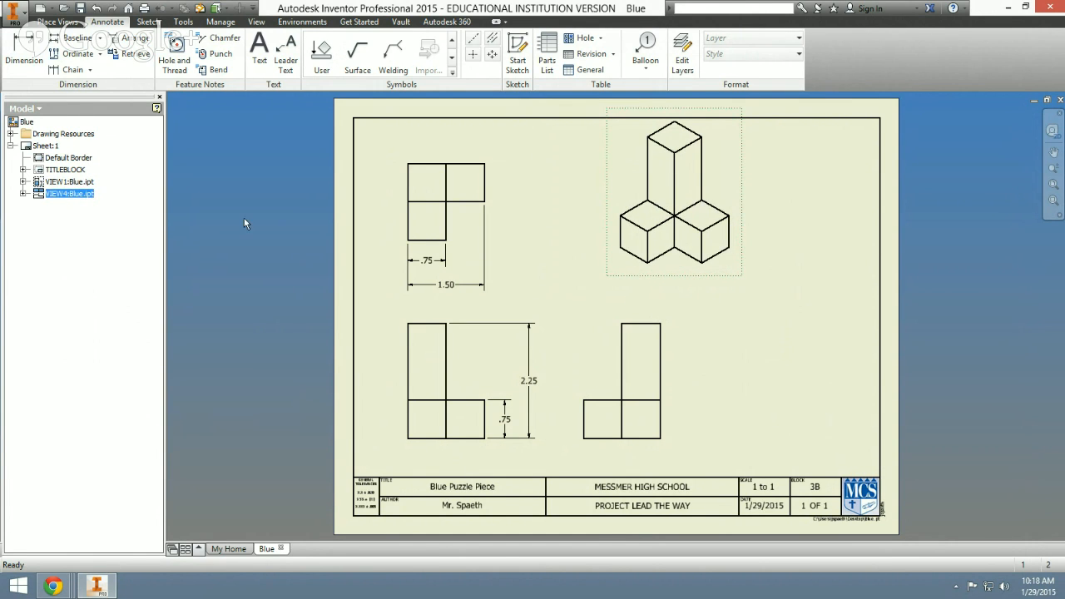
click(794, 272)
right_click(767, 253)
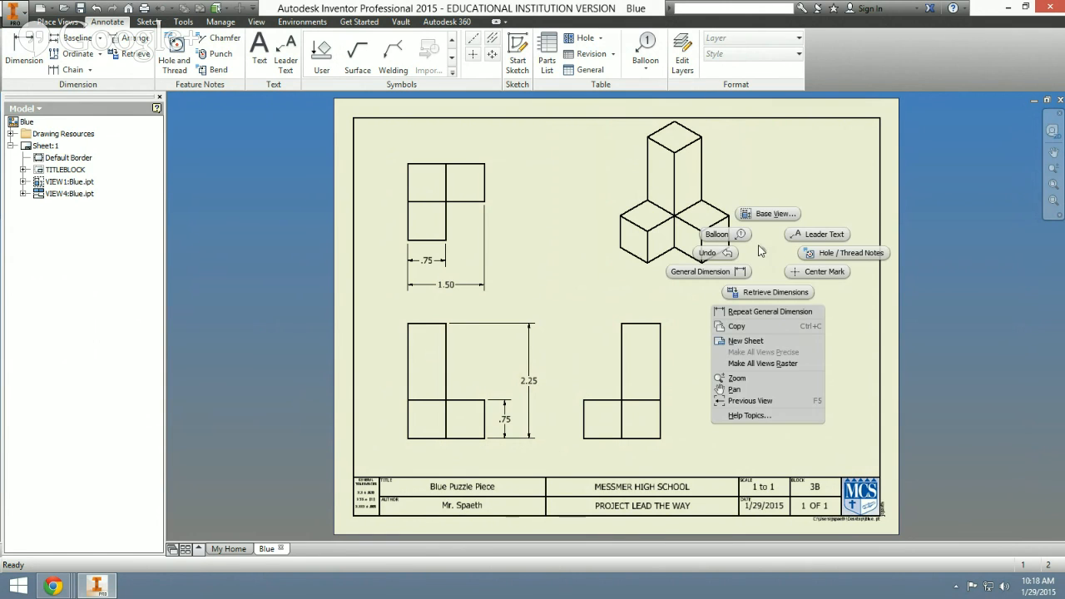
click(767, 208)
click(351, 426)
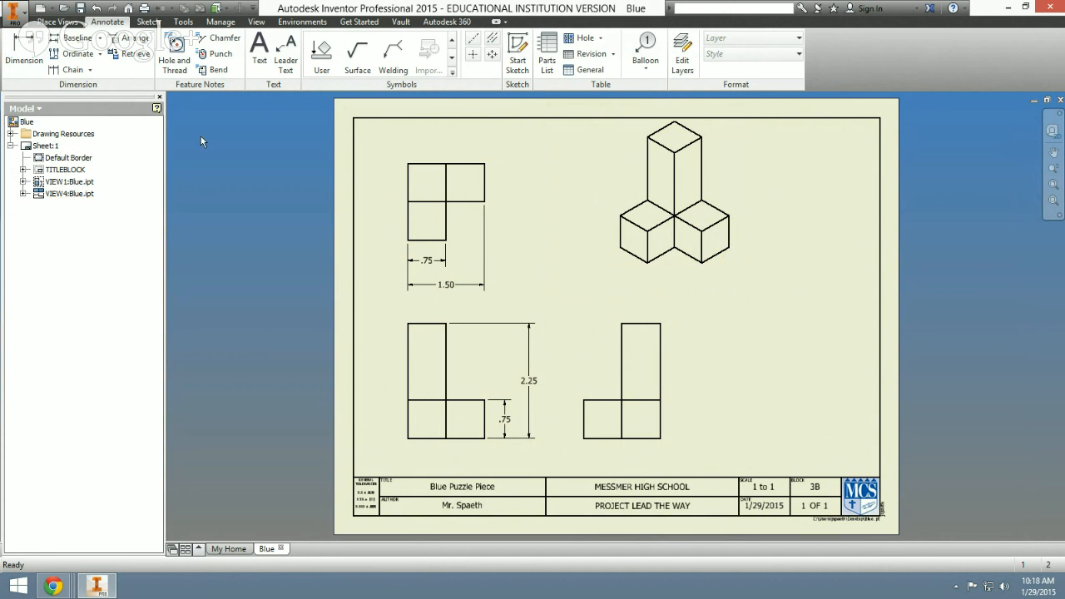
Step: Dimension the right-side view's overall depth and its low block's depth above the view, and end dimensioning
click(23, 58)
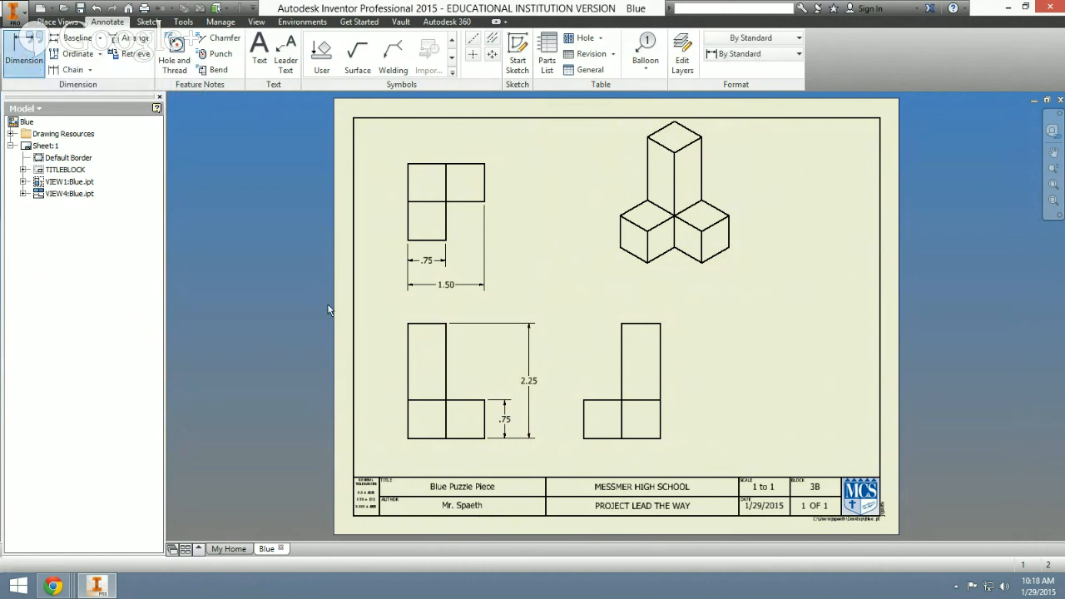
click(585, 418)
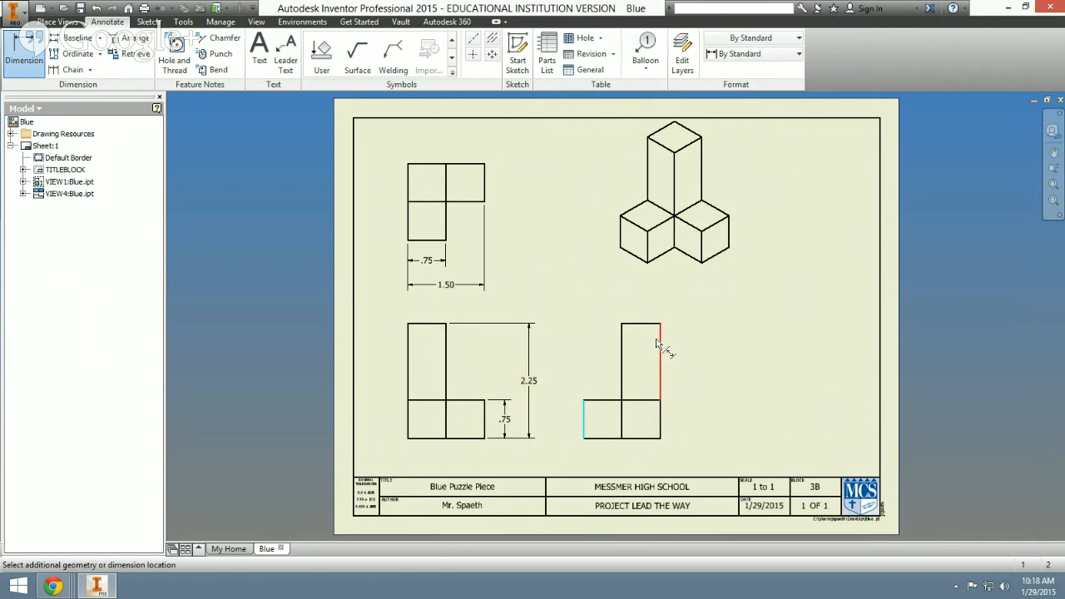
click(660, 360)
click(655, 279)
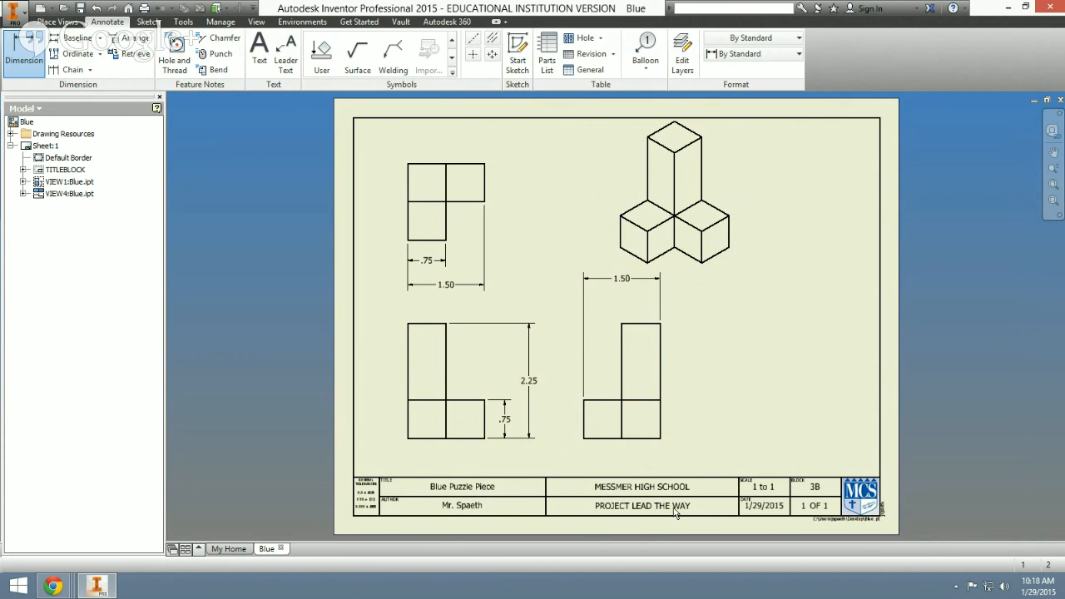
click(583, 428)
click(623, 384)
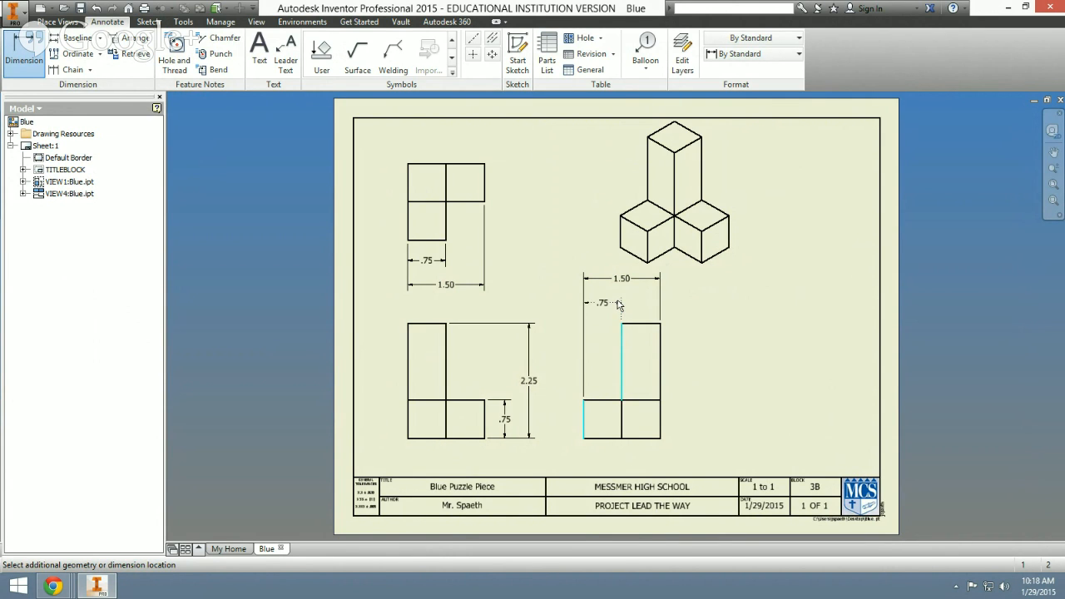
click(618, 304)
right_click(703, 318)
click(764, 328)
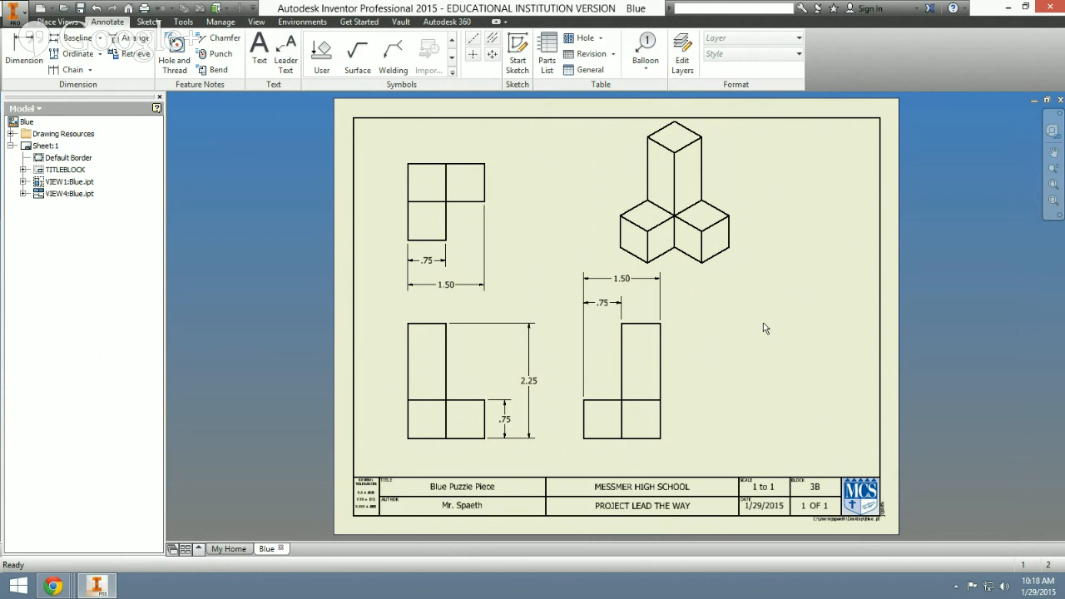
mouse_move(53, 586)
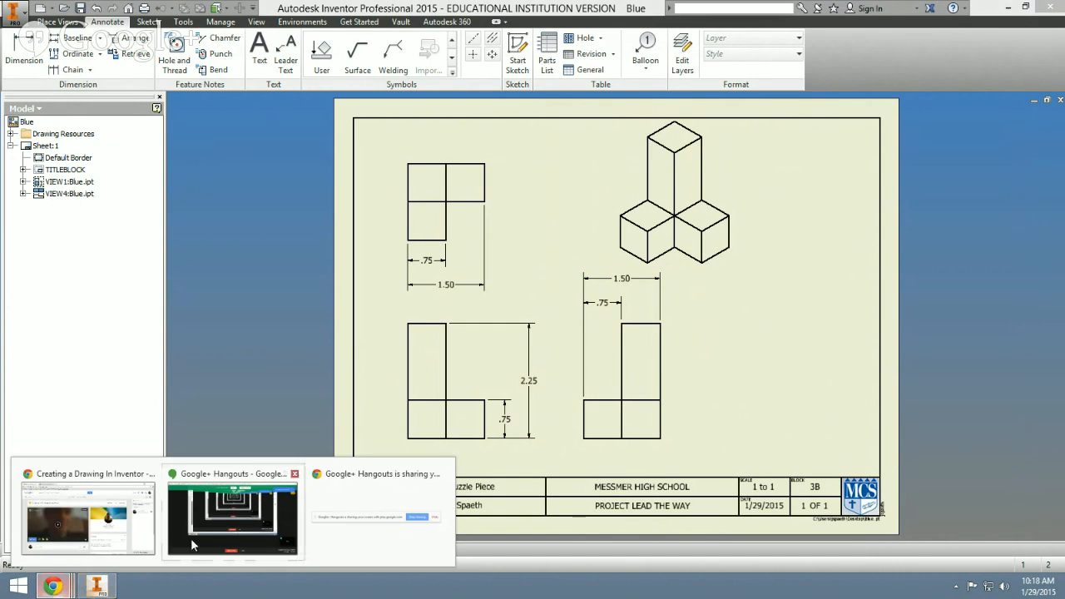
click(254, 522)
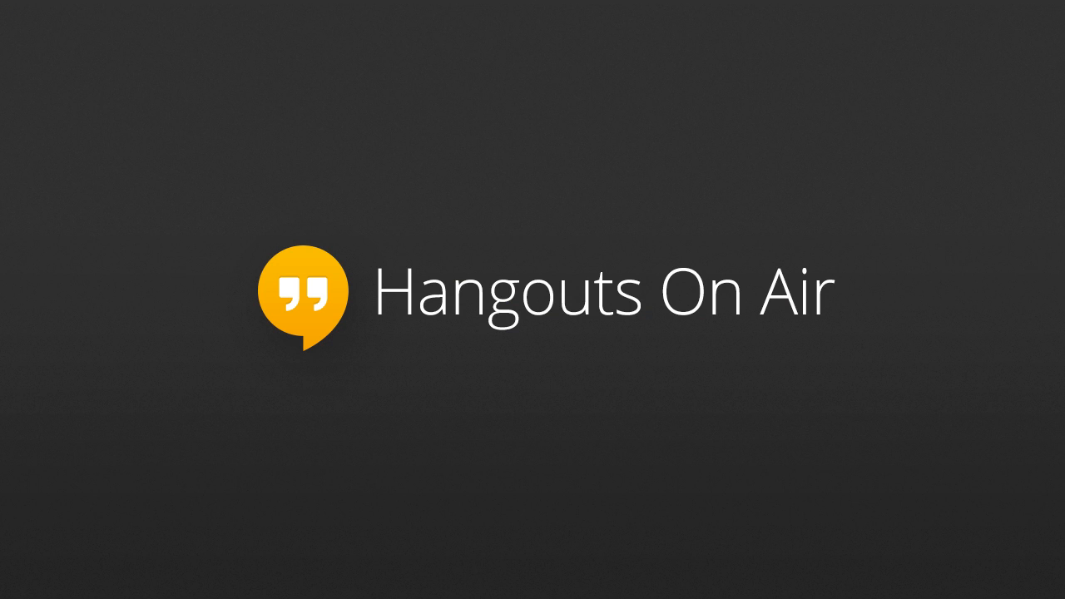